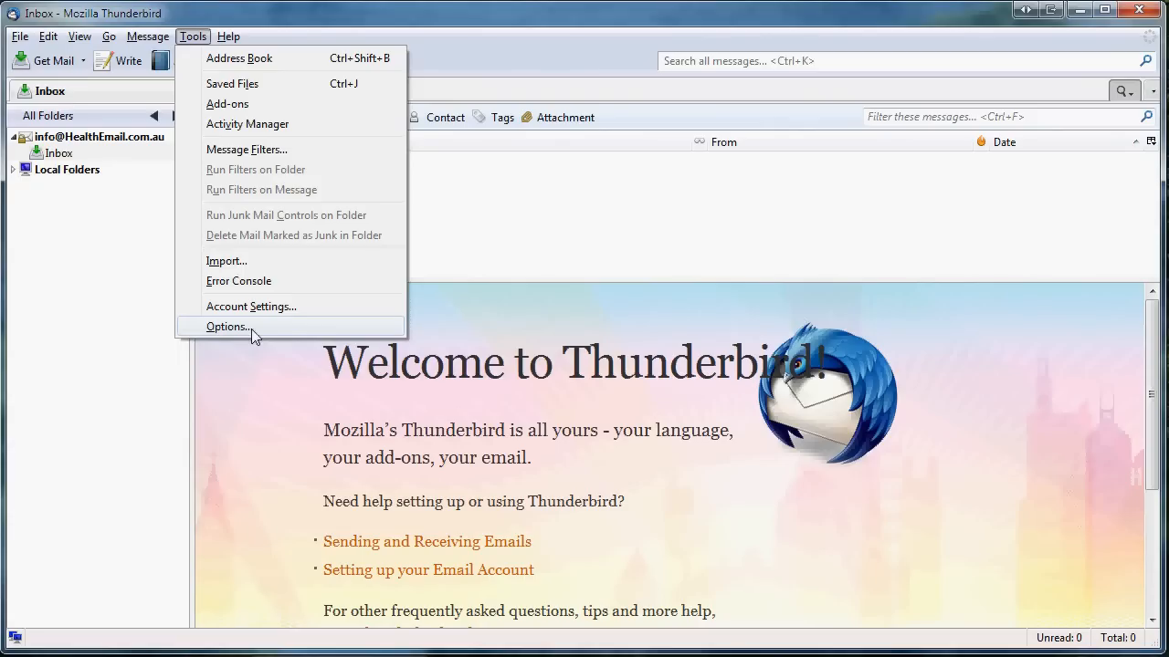
# Open the Certificate Manager from the advanced certificate options and bring up the certificate authorities around the GlobalSign entries.
pyautogui.click(252, 331)
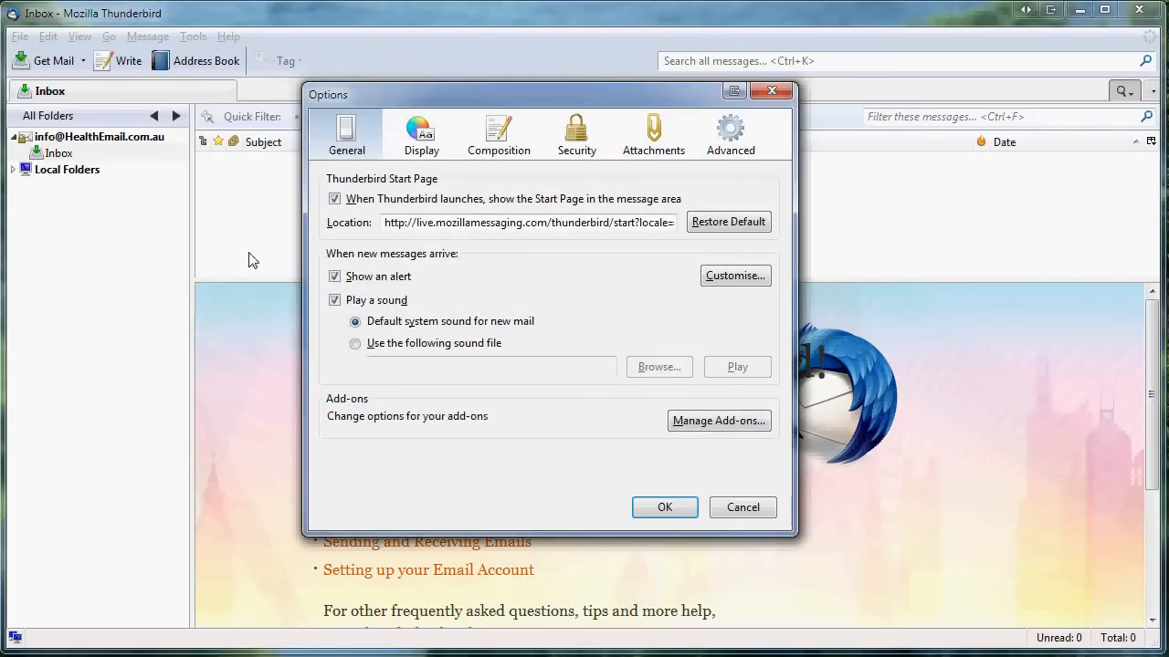
pyautogui.click(733, 140)
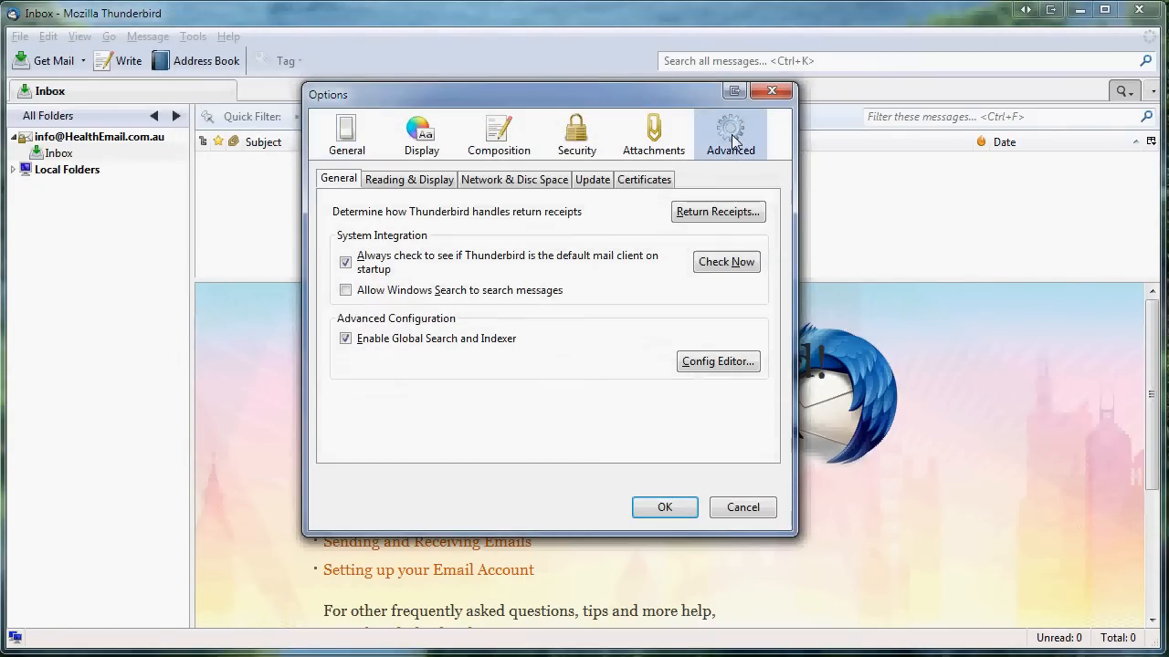
pyautogui.click(644, 182)
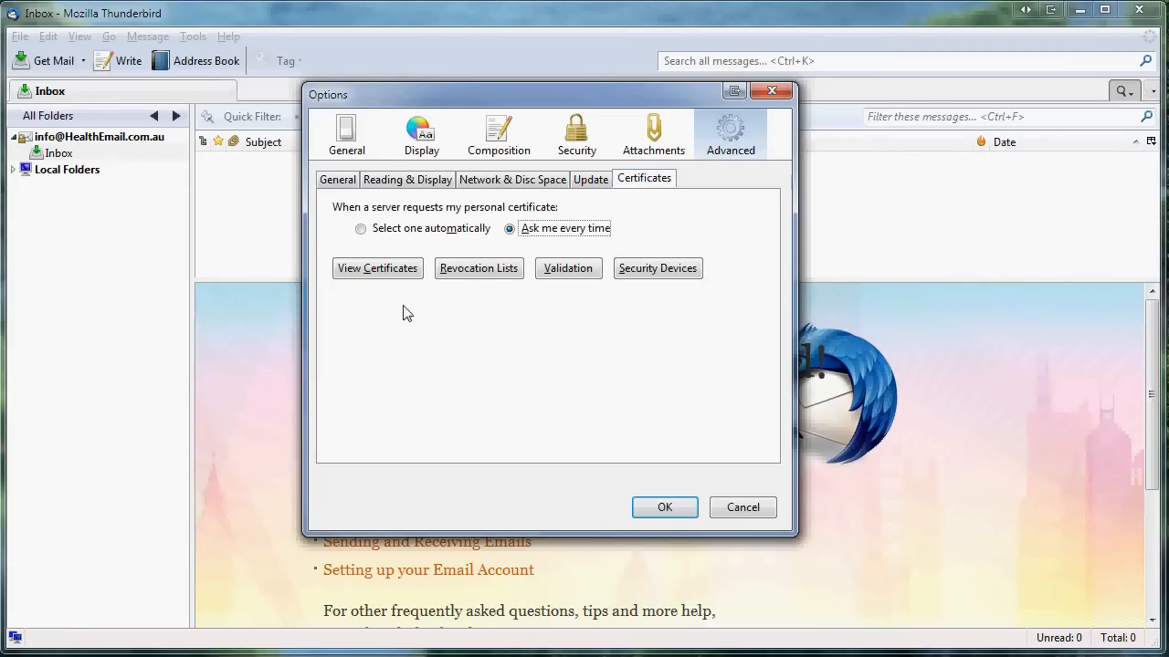
pyautogui.click(378, 269)
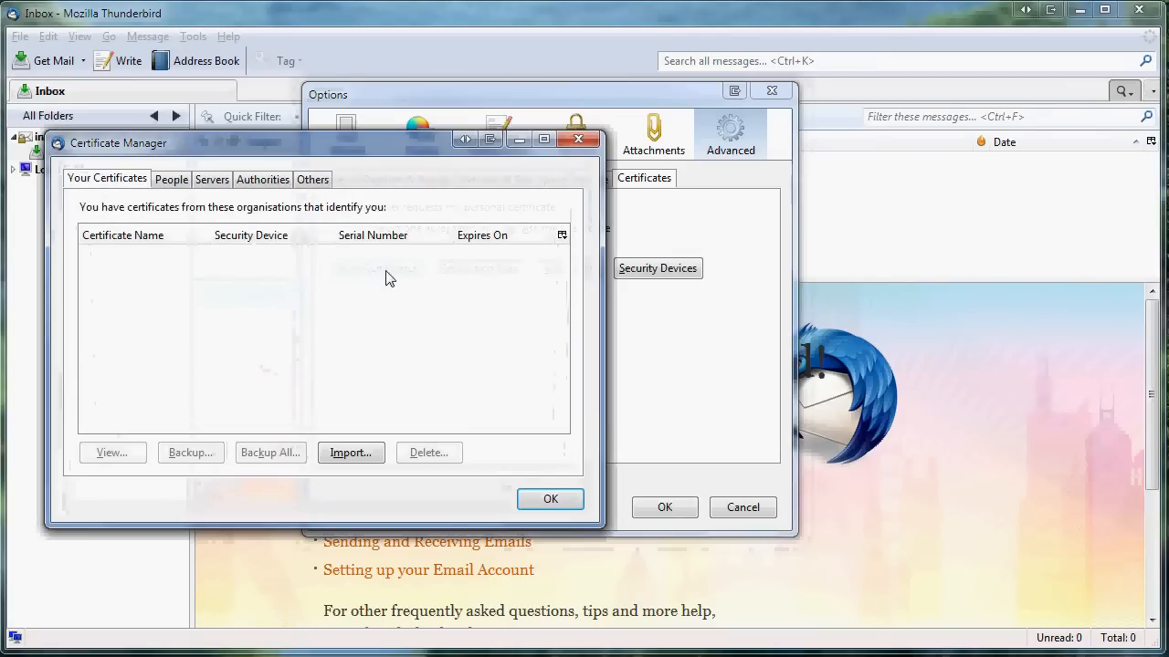
pyautogui.click(171, 181)
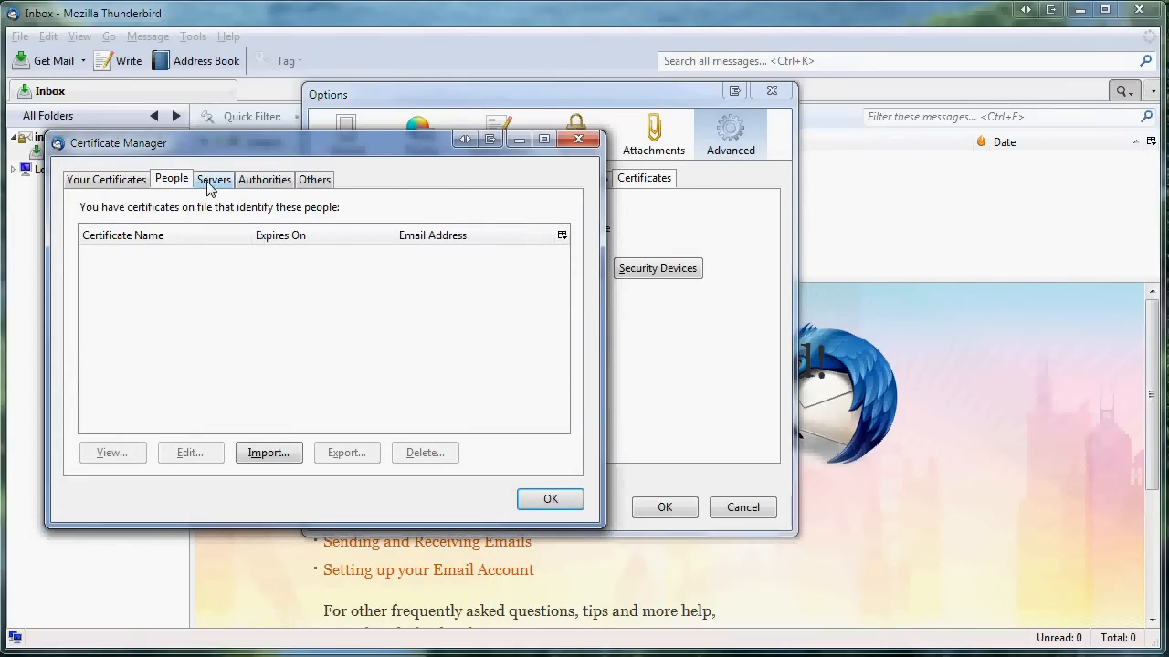
pyautogui.click(209, 183)
pyautogui.click(261, 186)
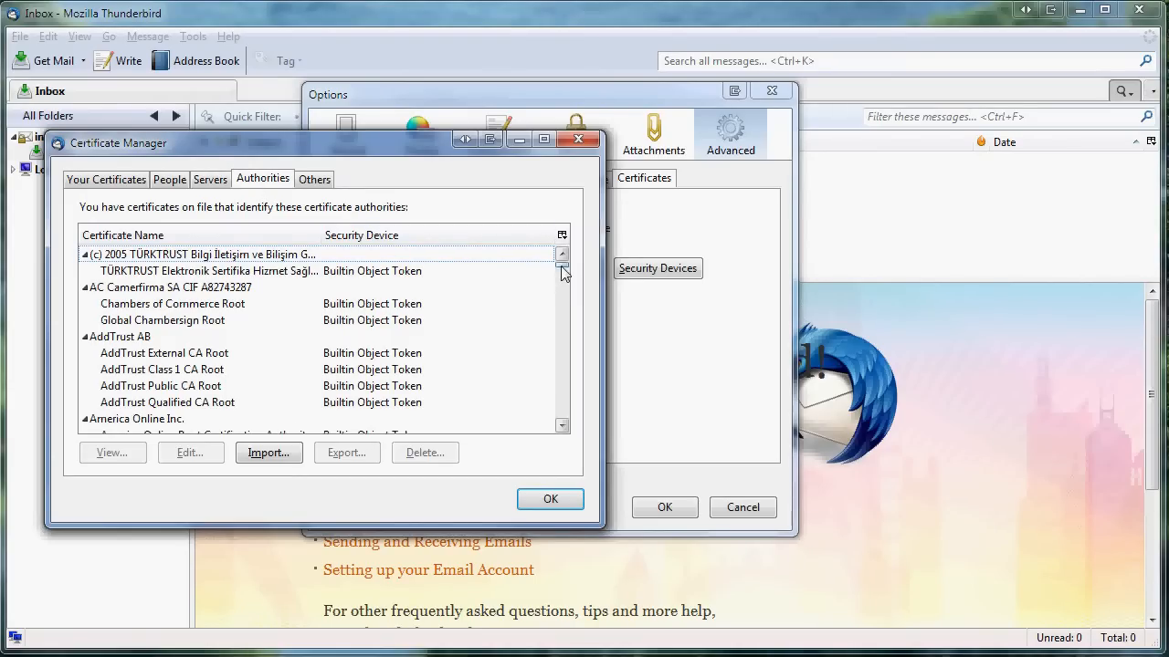
pyautogui.moveTo(562, 270); pyautogui.dragTo(572, 339)
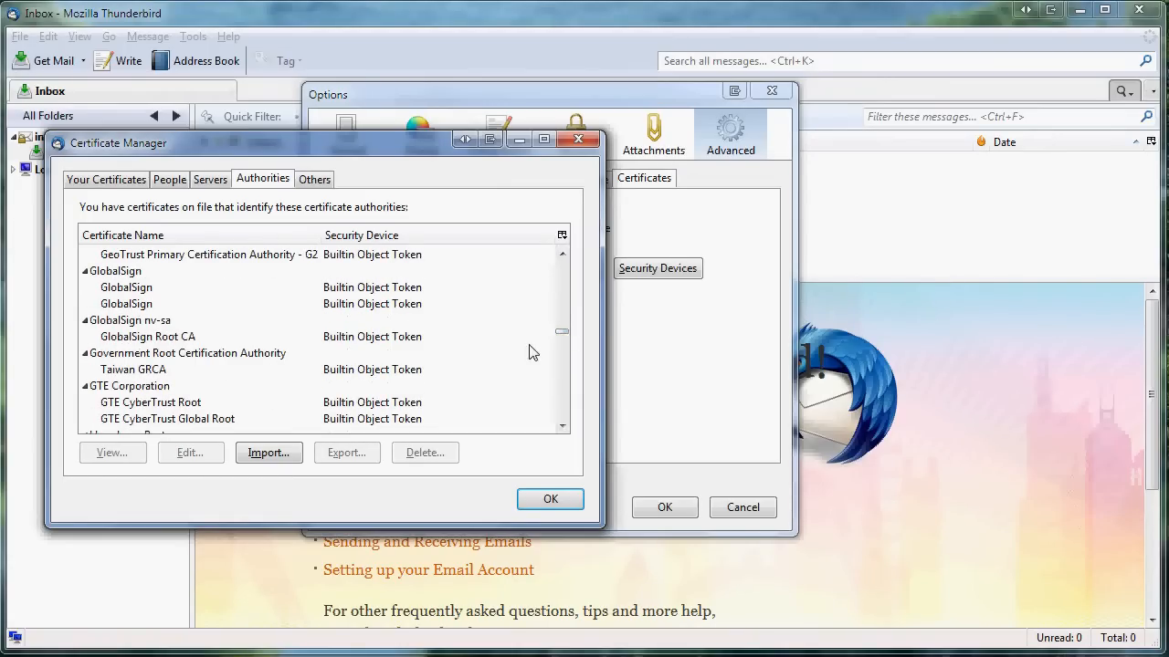
# Import Medicare Australia Root CA.cer as an authority trusted to identify email users, examining its certificate before accepting.
pyautogui.click(270, 454)
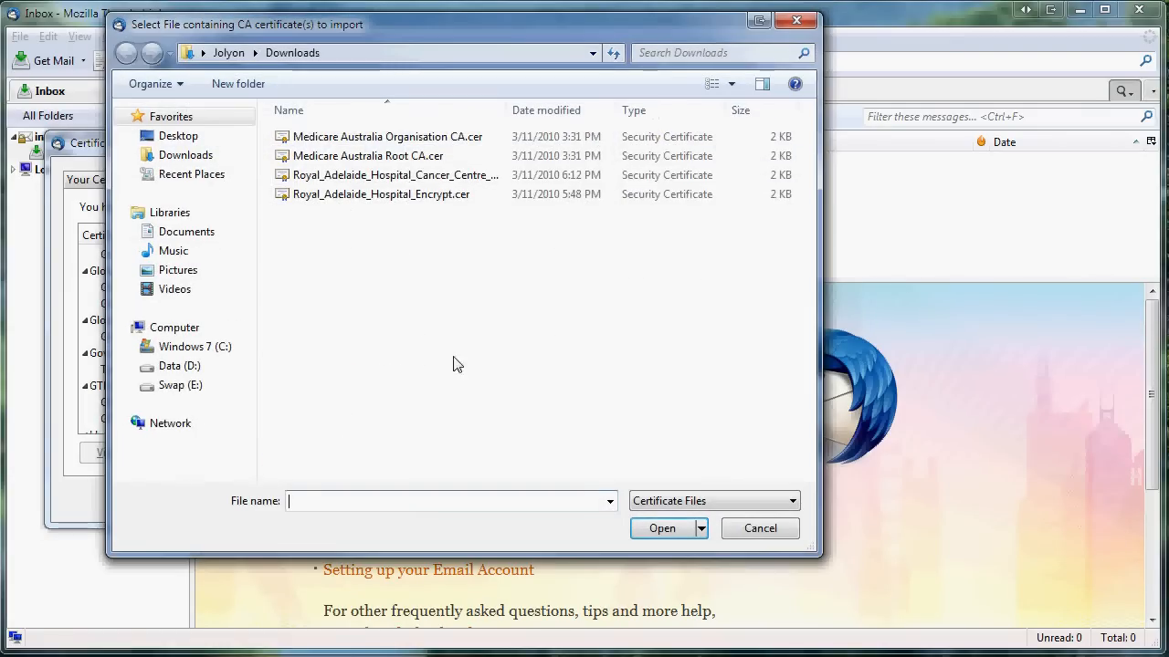
pyautogui.click(382, 160)
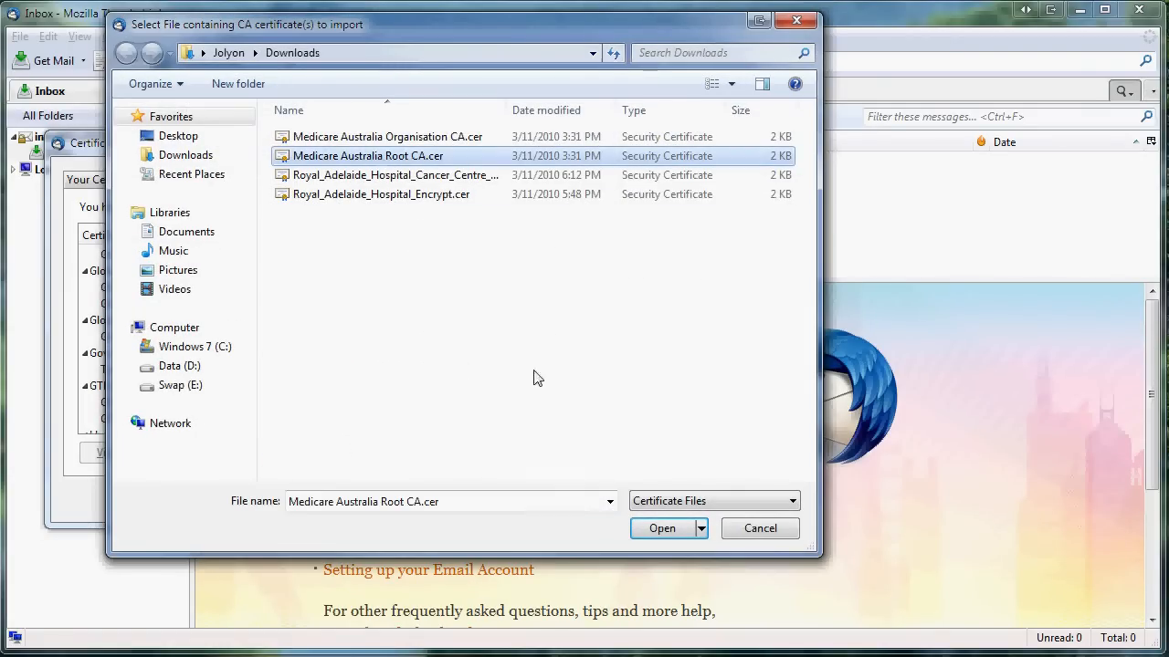
pyautogui.click(665, 528)
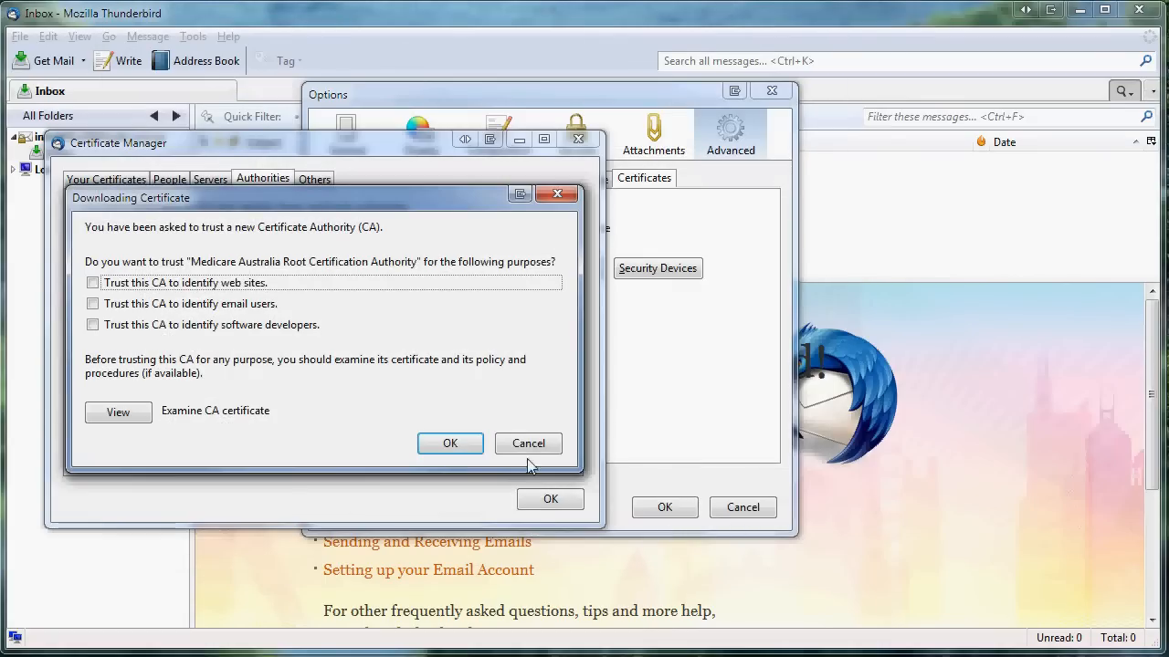
pyautogui.click(192, 307)
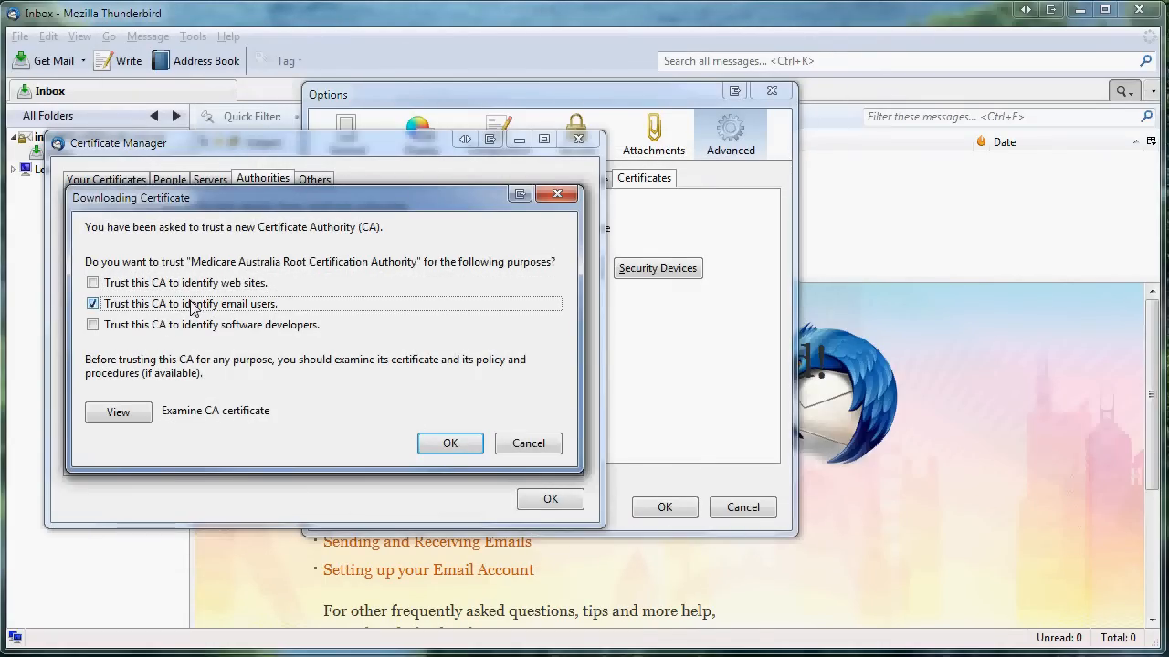
pyautogui.click(135, 413)
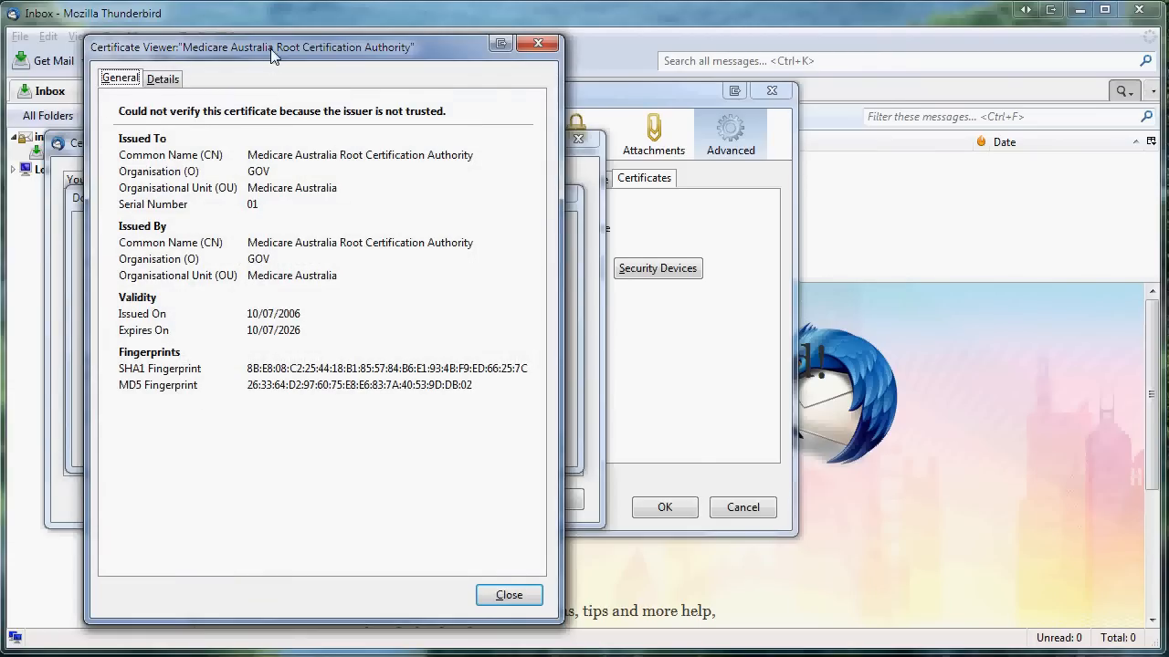
pyautogui.moveTo(277, 55); pyautogui.dragTo(807, 57)
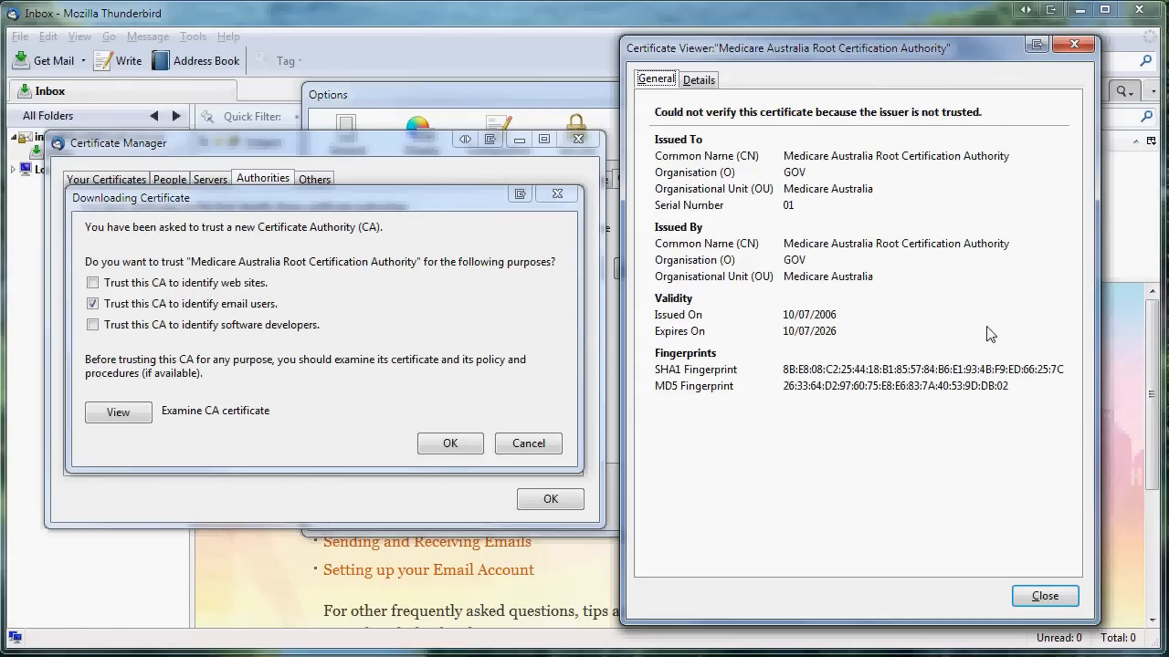
pyautogui.click(1046, 597)
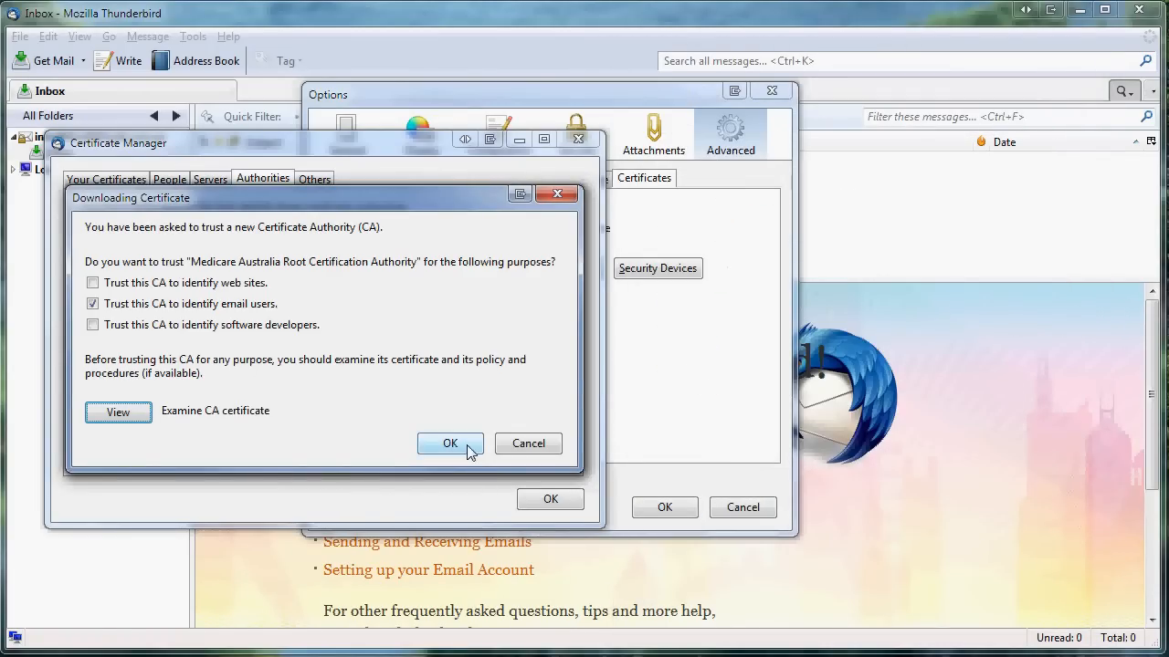
pyautogui.click(451, 444)
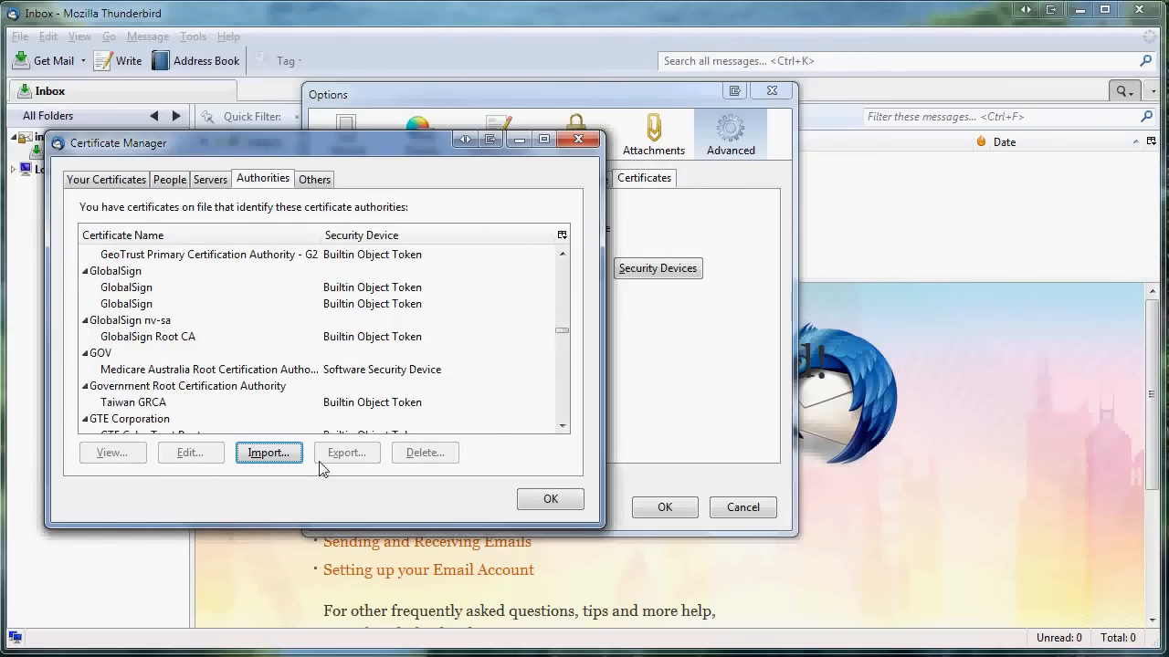
# Import Medicare Australia Organisation CA.cer as an authority trusted to identify email users, examining its certificate before accepting.
pyautogui.click(268, 454)
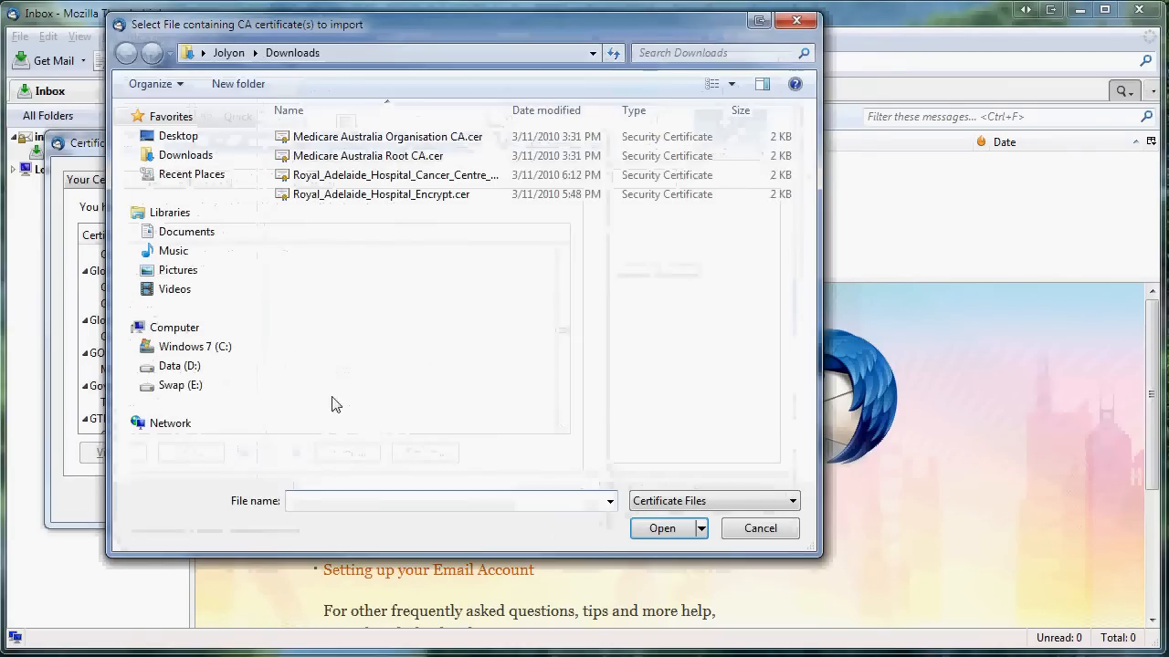
pyautogui.click(377, 137)
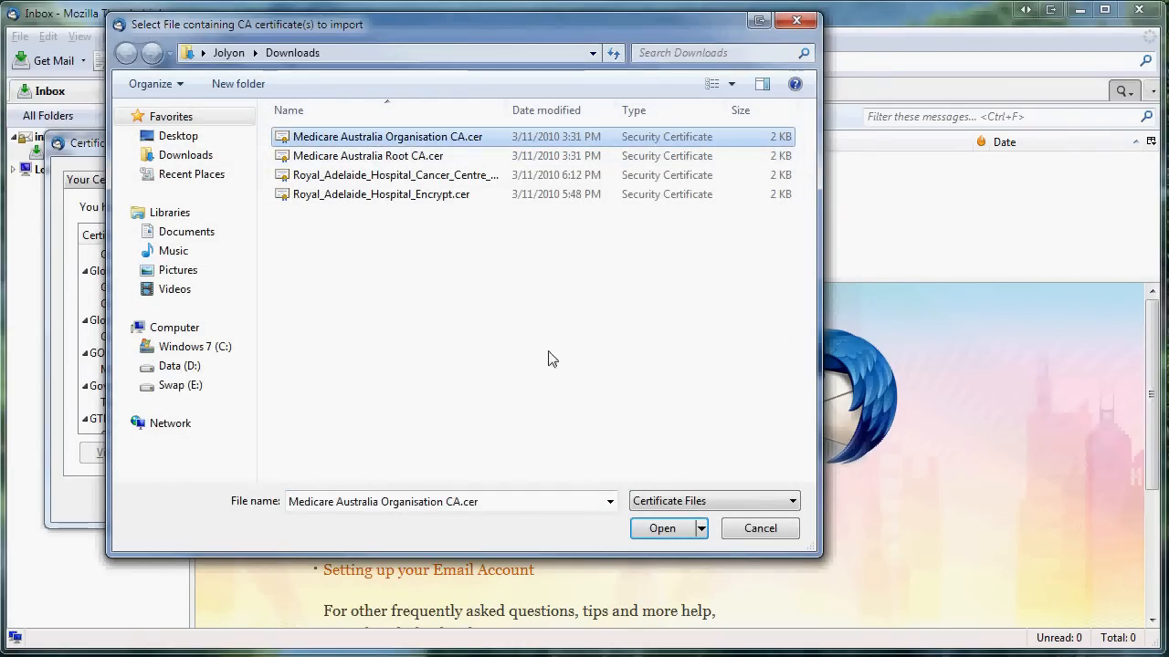
pyautogui.click(662, 530)
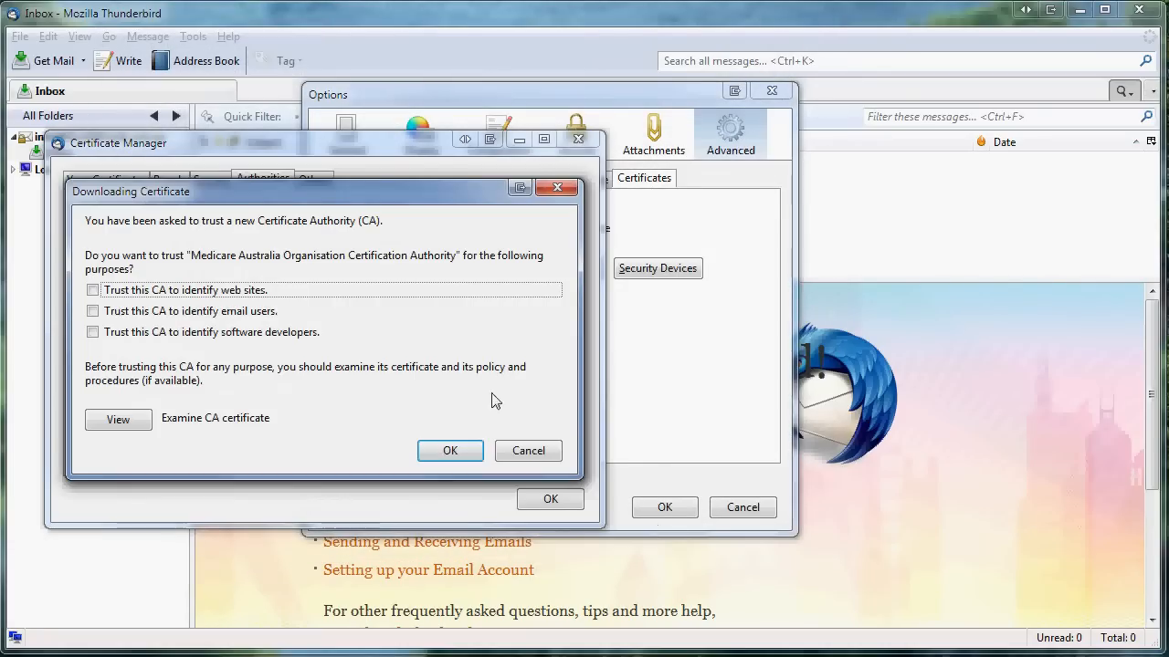
pyautogui.click(146, 318)
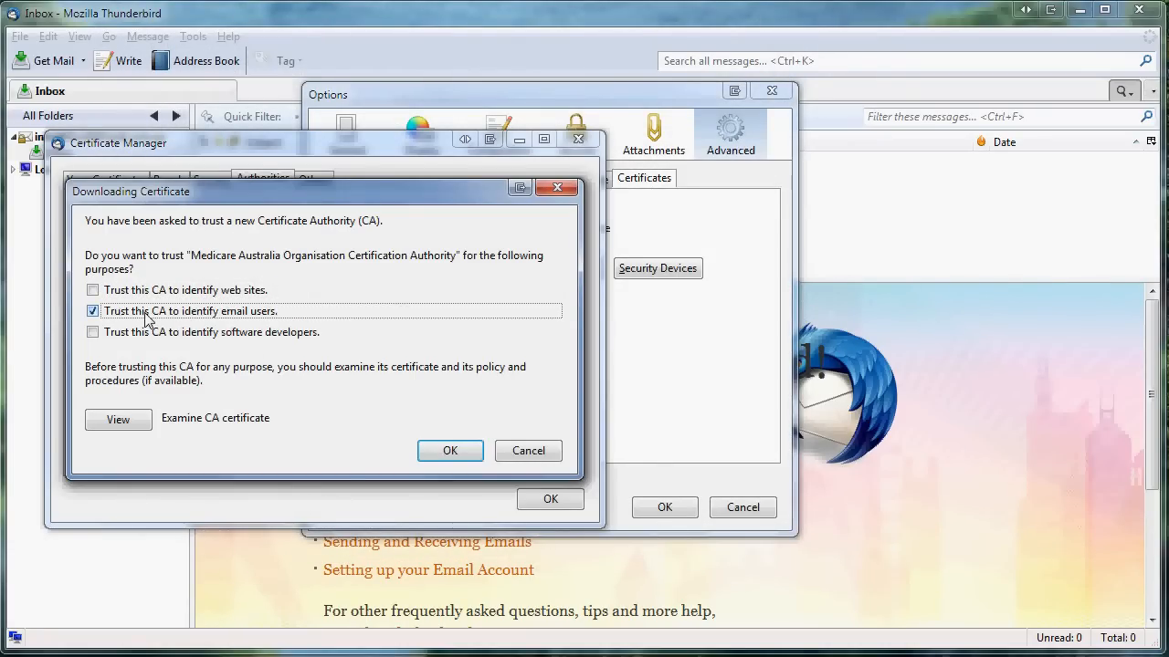
pyautogui.click(135, 422)
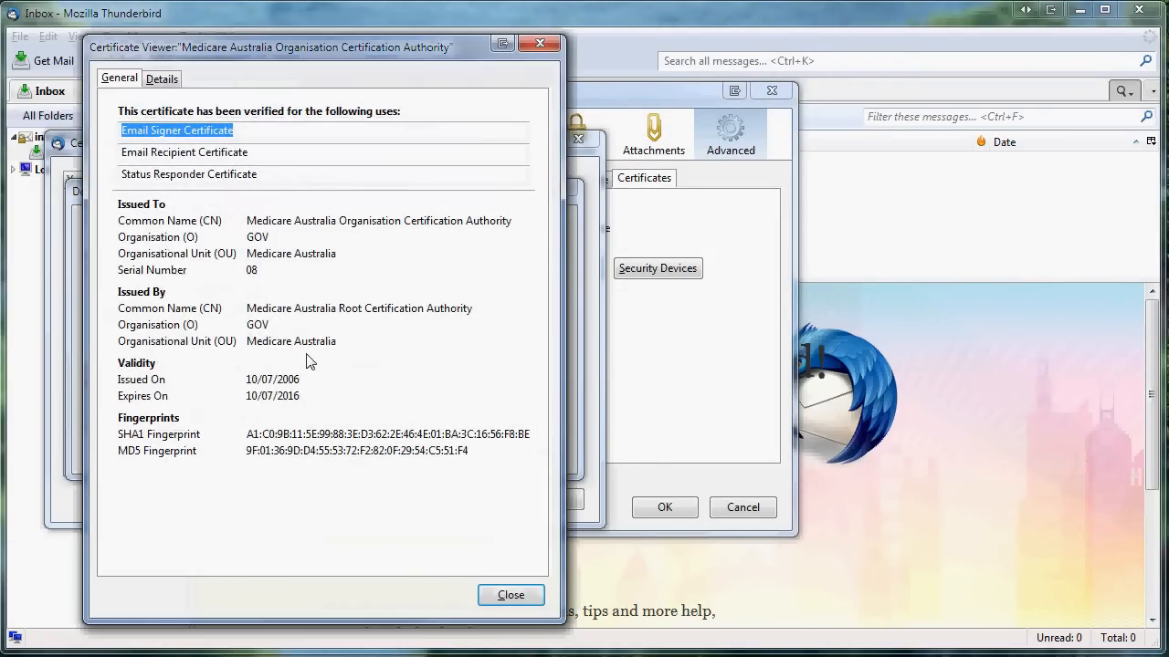
pyautogui.moveTo(272, 51); pyautogui.dragTo(814, 55)
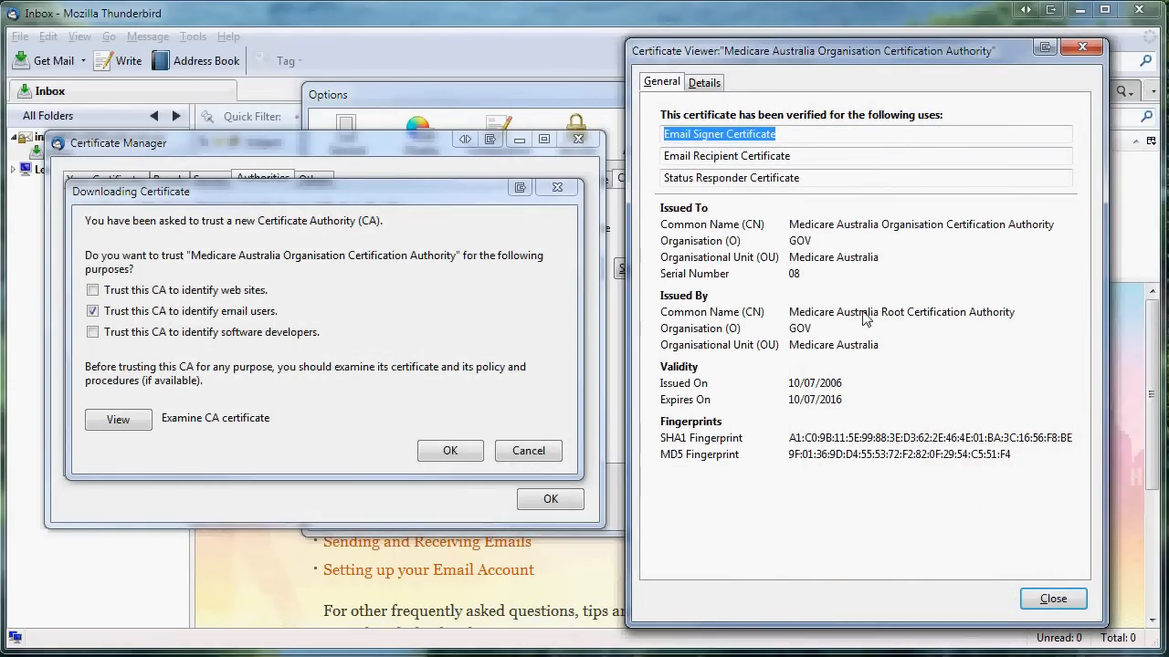
pyautogui.click(1041, 603)
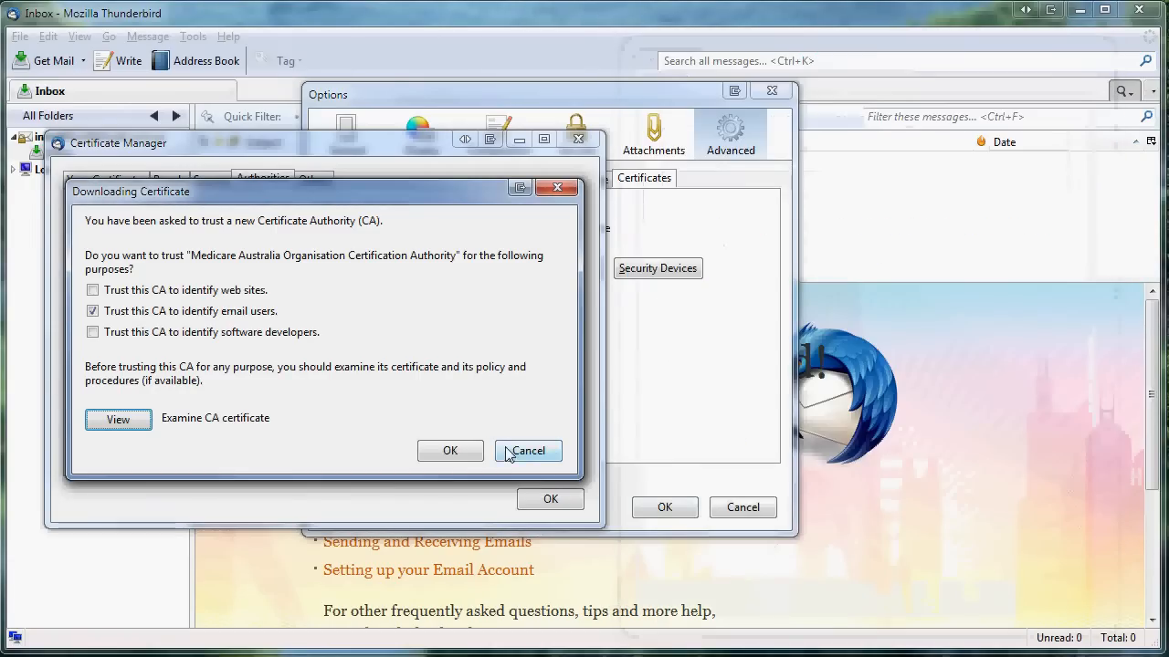
pyautogui.click(449, 452)
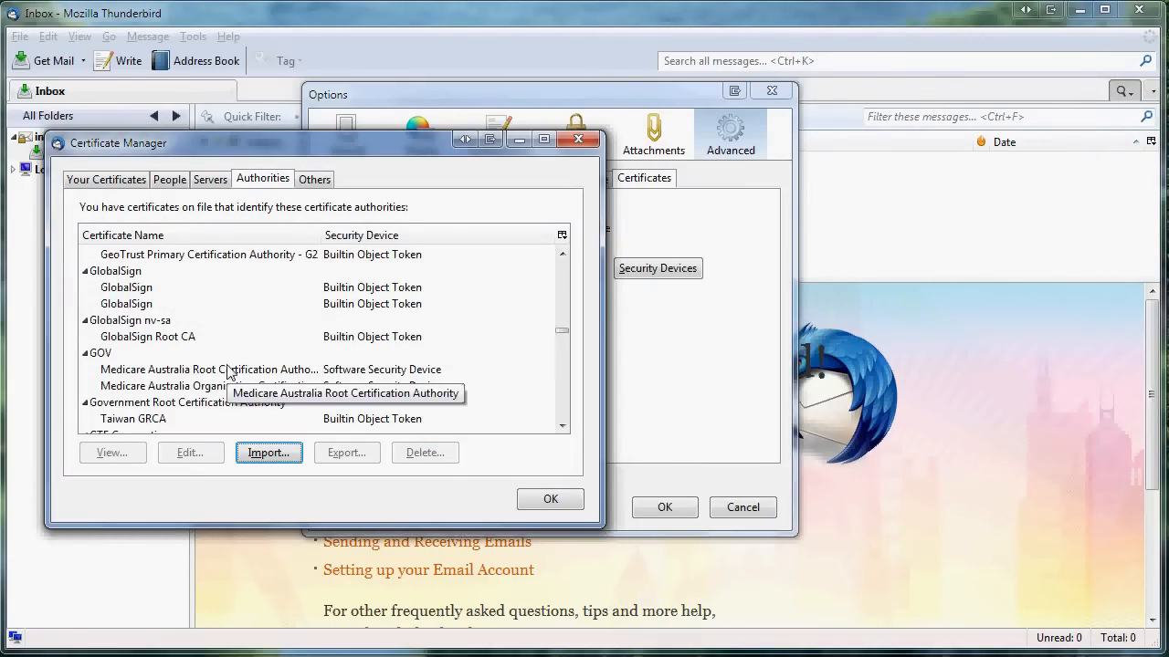
# Import Royal_Adelaide_Hospital_Encrypt.cer from the Downloads folder as a server certificate.
pyautogui.click(210, 183)
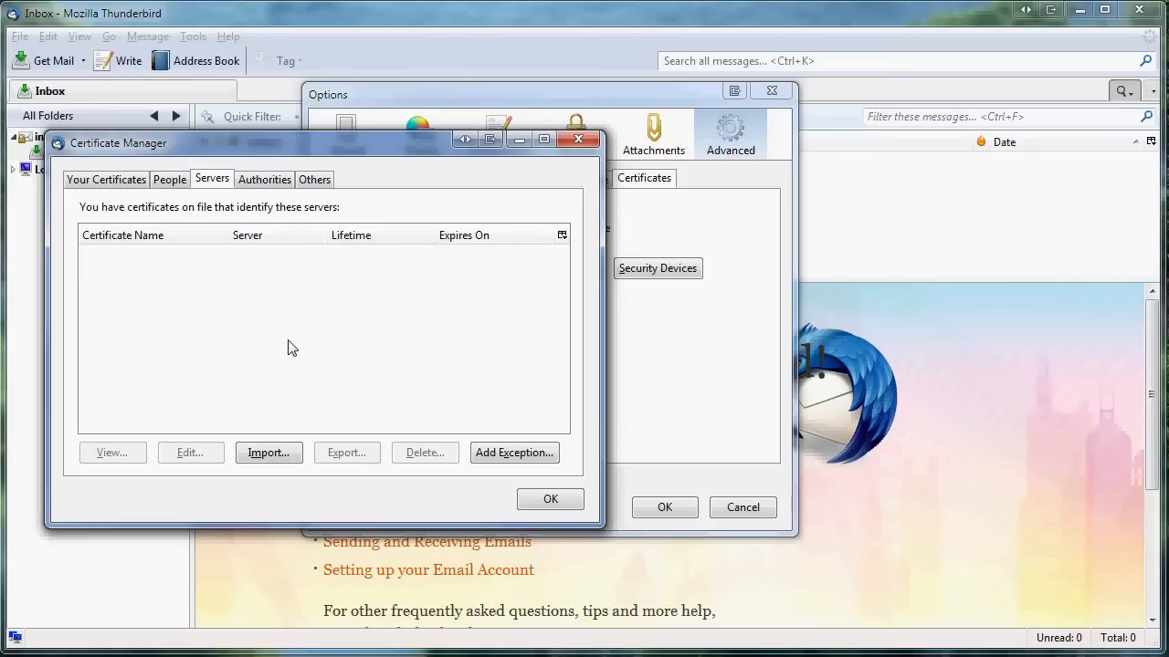
pyautogui.click(273, 454)
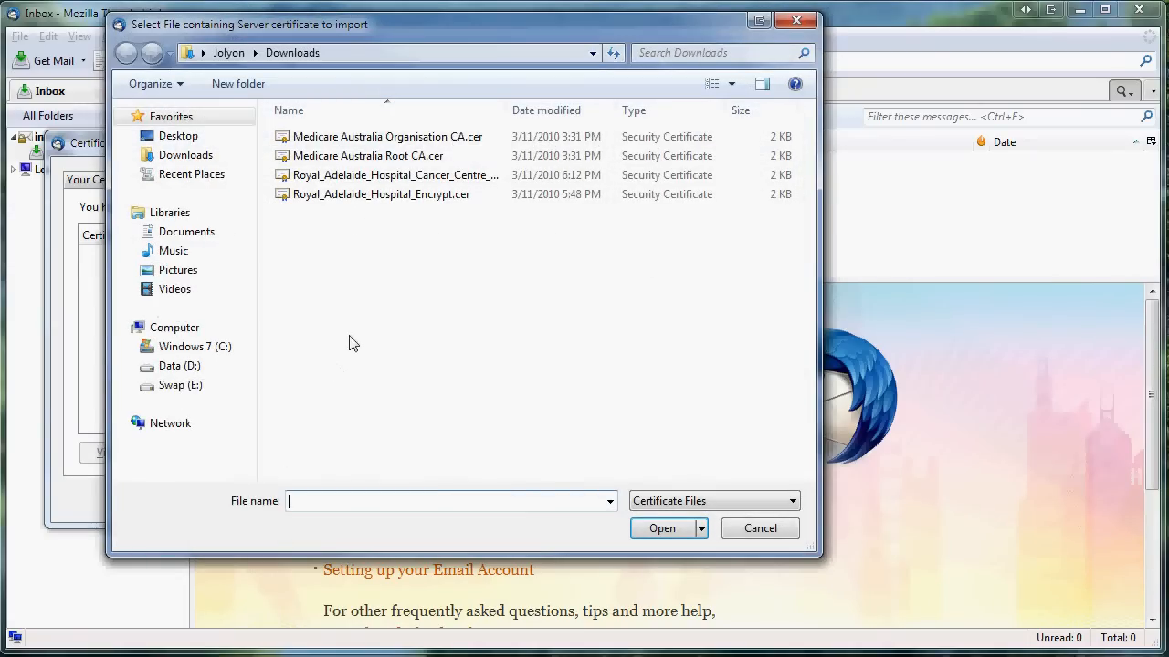
pyautogui.click(366, 199)
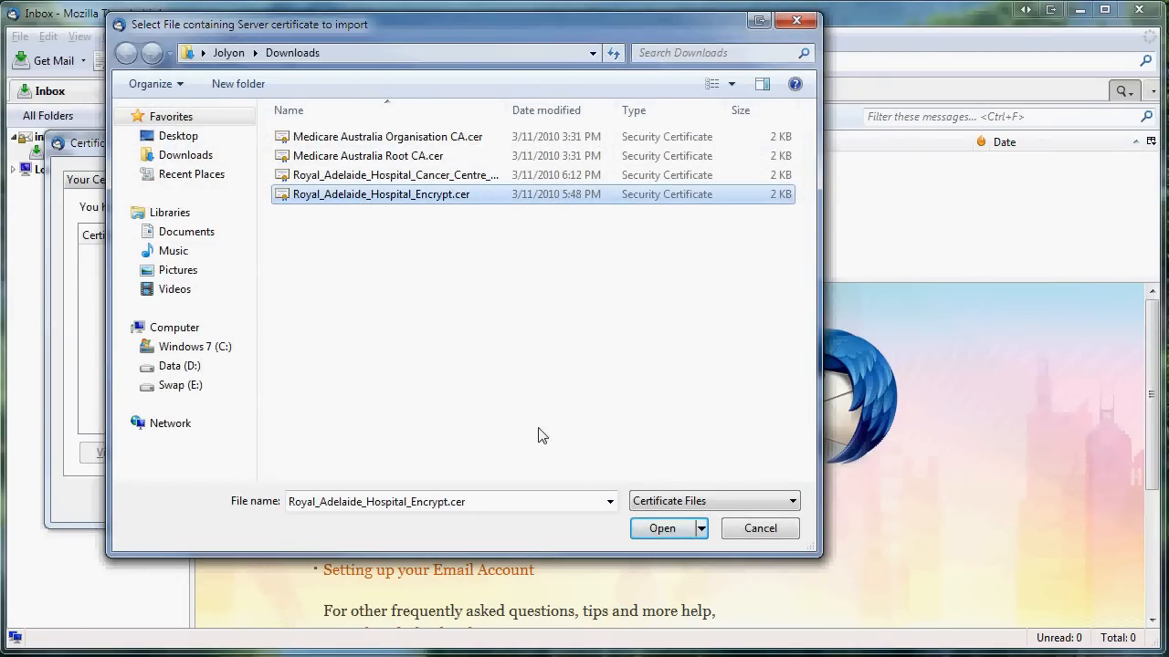
pyautogui.click(664, 529)
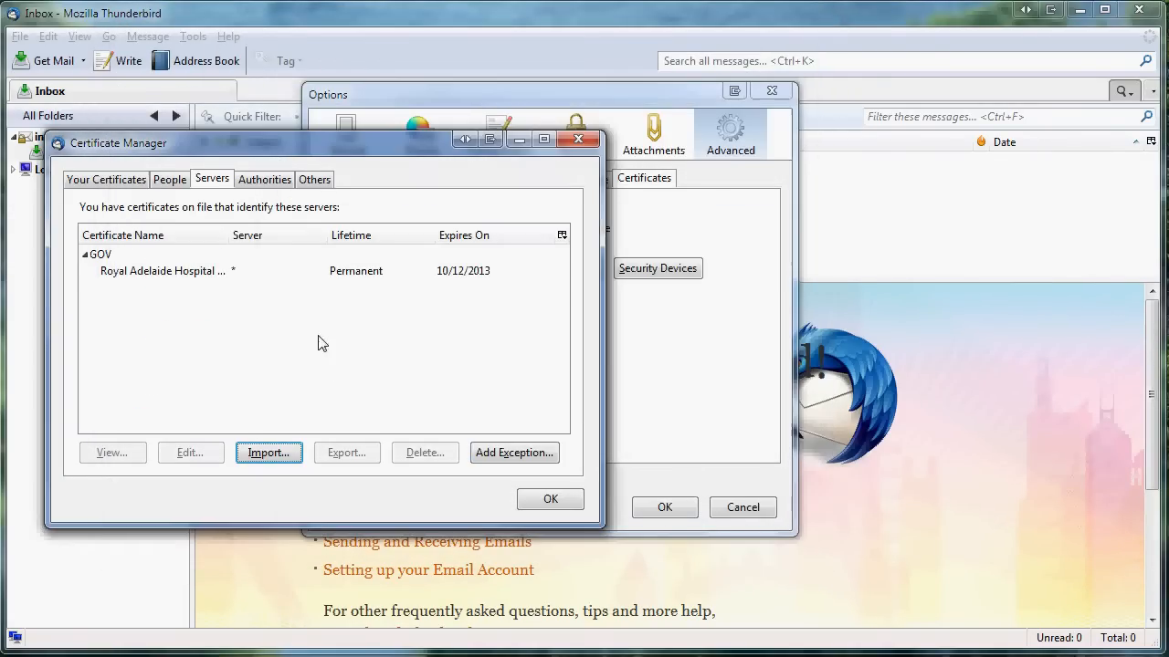
# Examine the general information of the imported Royal Adelaide Hospital server certificate.
pyautogui.click(191, 274)
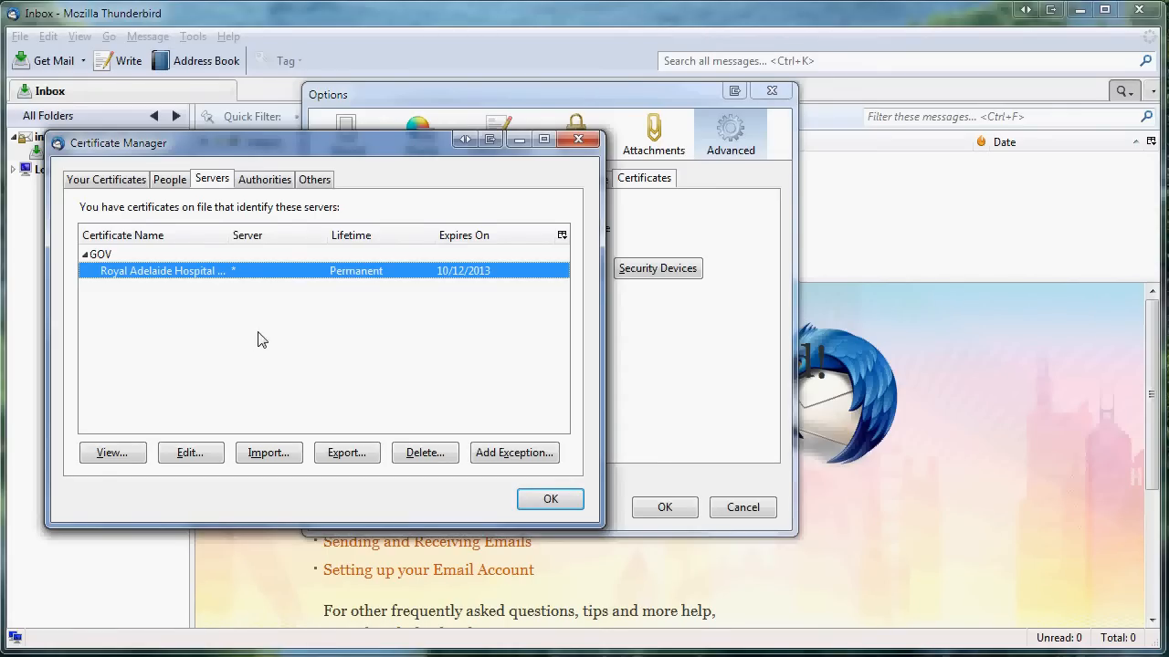
pyautogui.click(112, 452)
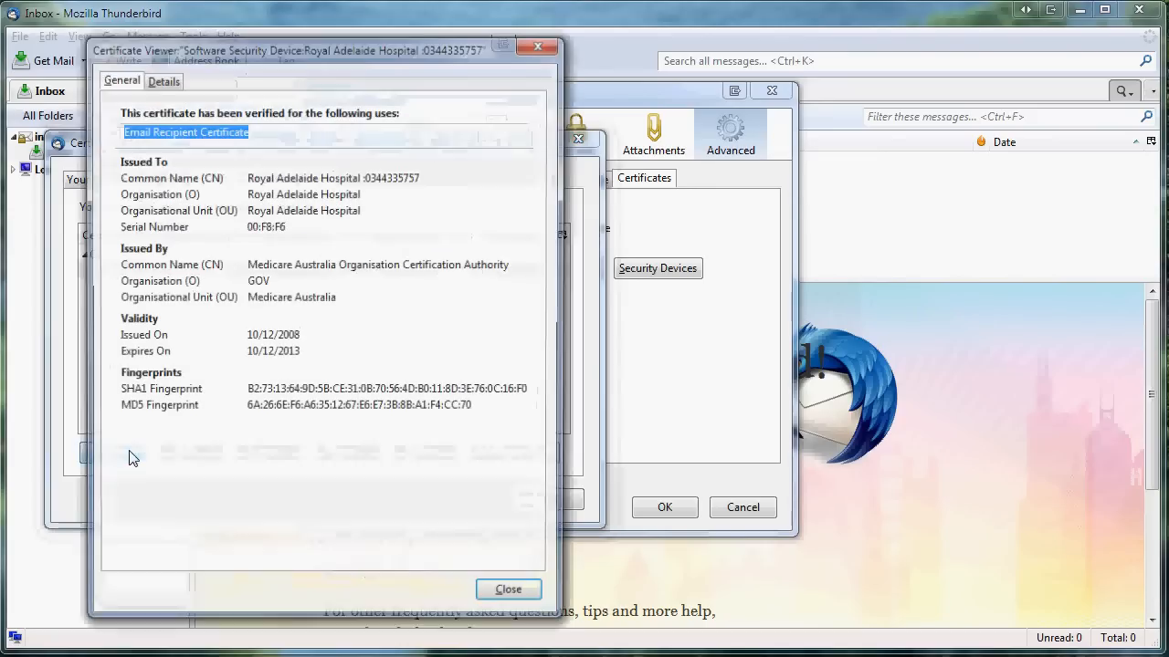
pyautogui.moveTo(284, 43); pyautogui.dragTo(856, 54)
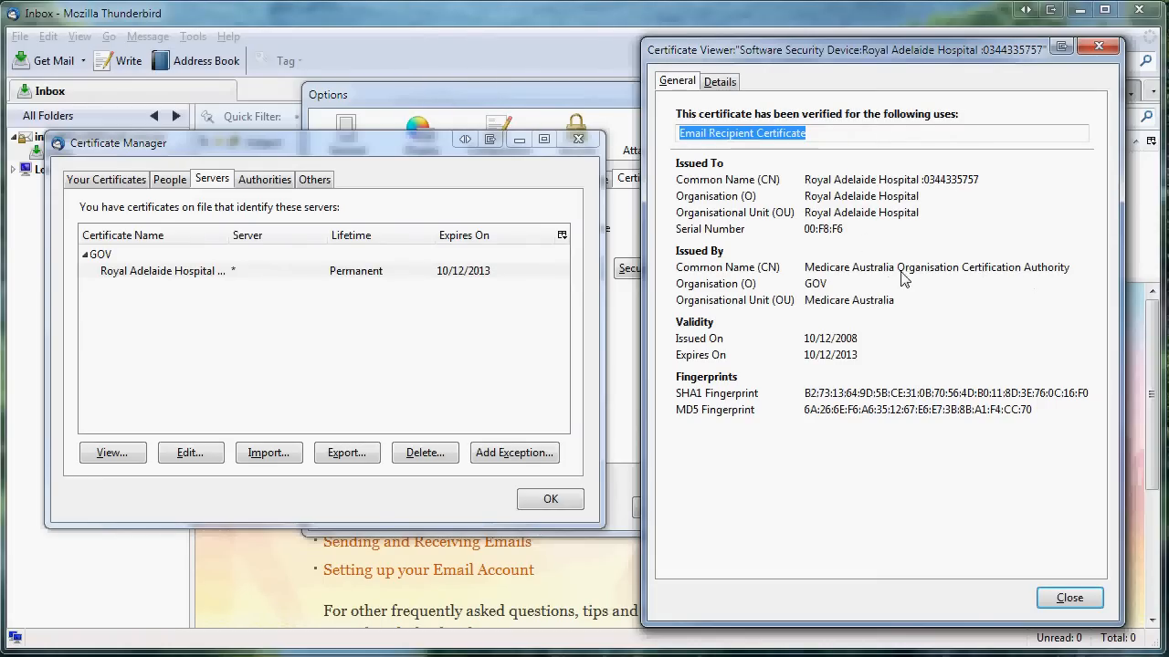
# Copy the CRL Distribution Points URI from the Royal Adelaide Hospital certificate's details and close the certificate viewer and manager.
pyautogui.click(725, 87)
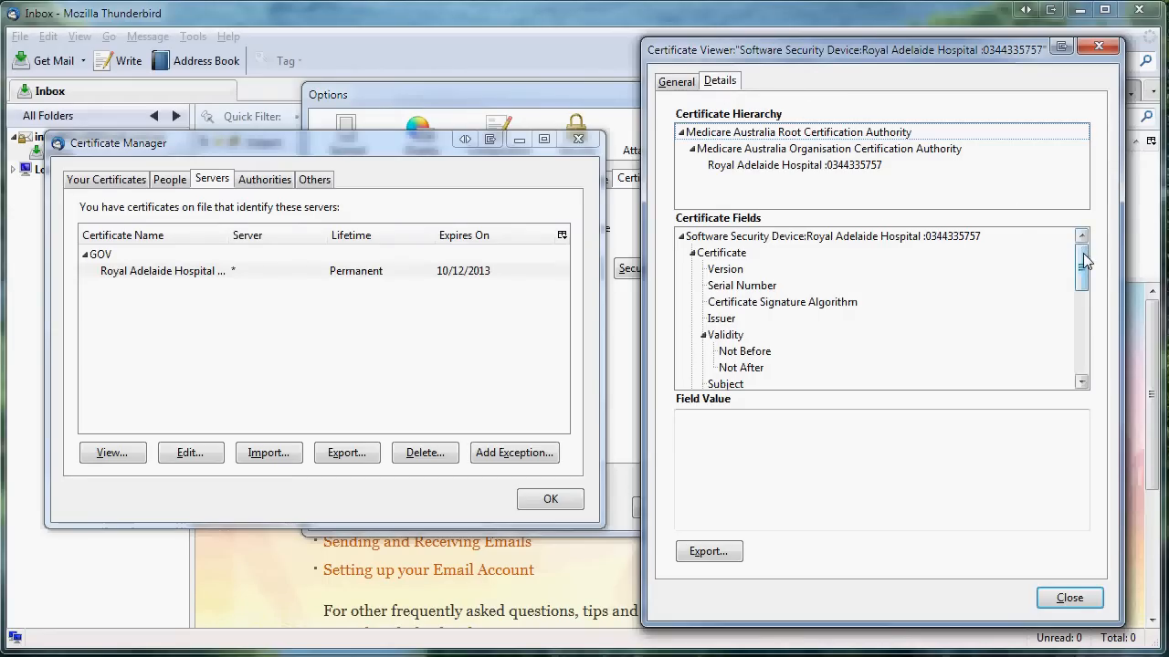
pyautogui.moveTo(1085, 262); pyautogui.dragTo(1091, 363)
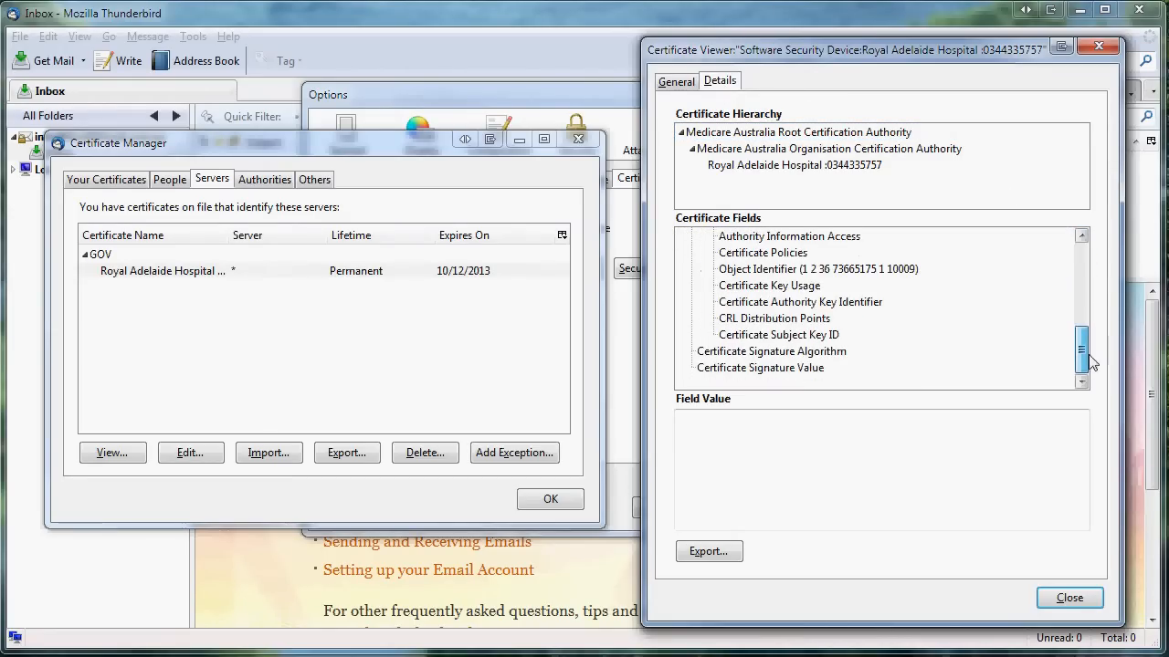
pyautogui.click(745, 320)
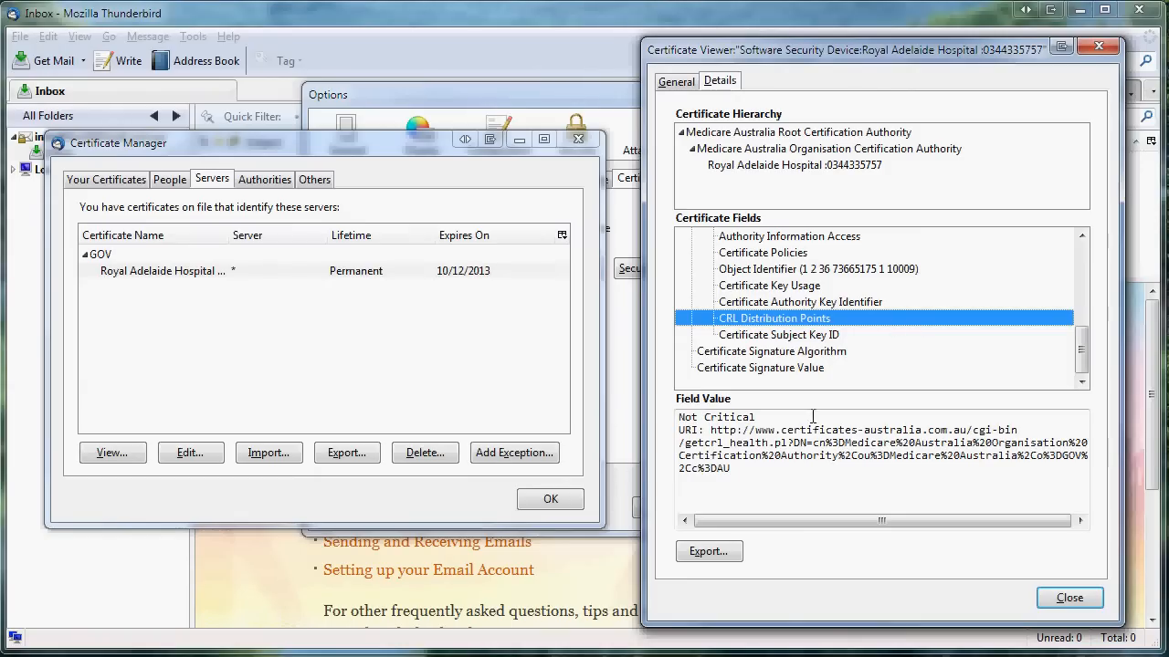
pyautogui.moveTo(710, 430); pyautogui.dragTo(740, 477)
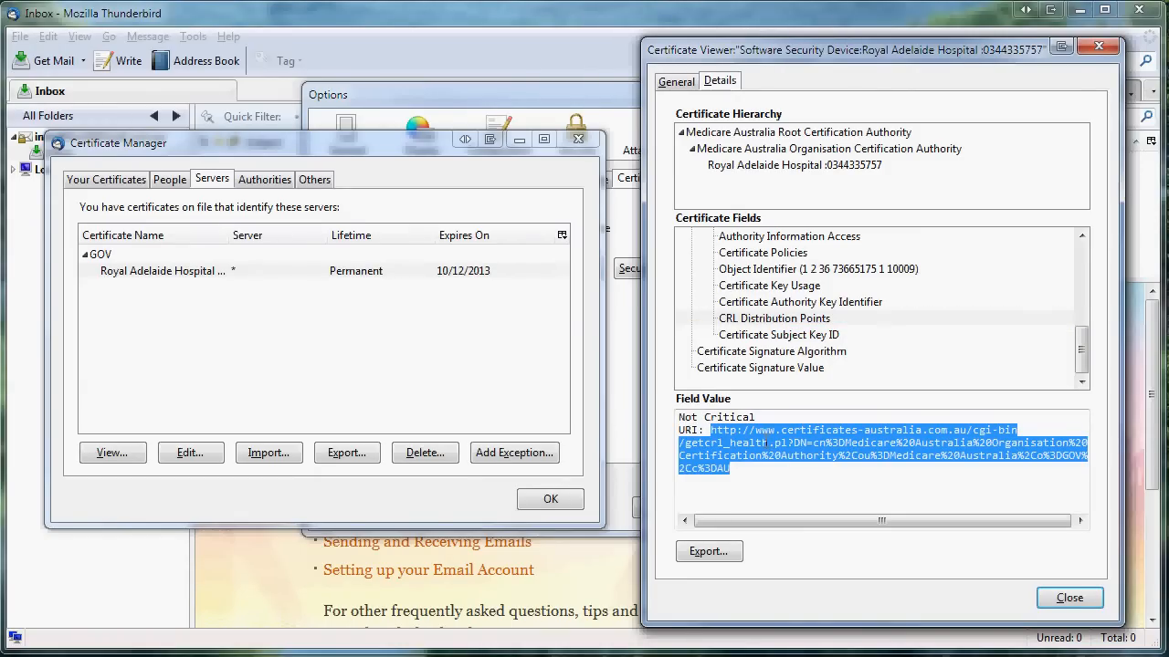
pyautogui.rightClick(766, 441)
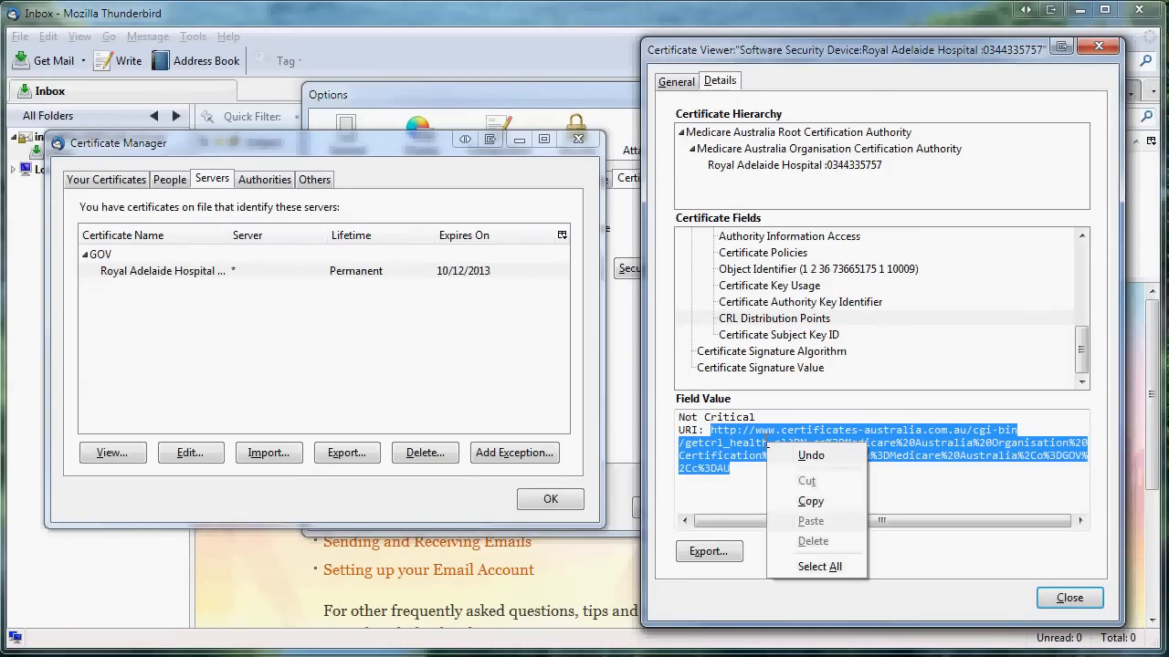
pyautogui.click(811, 504)
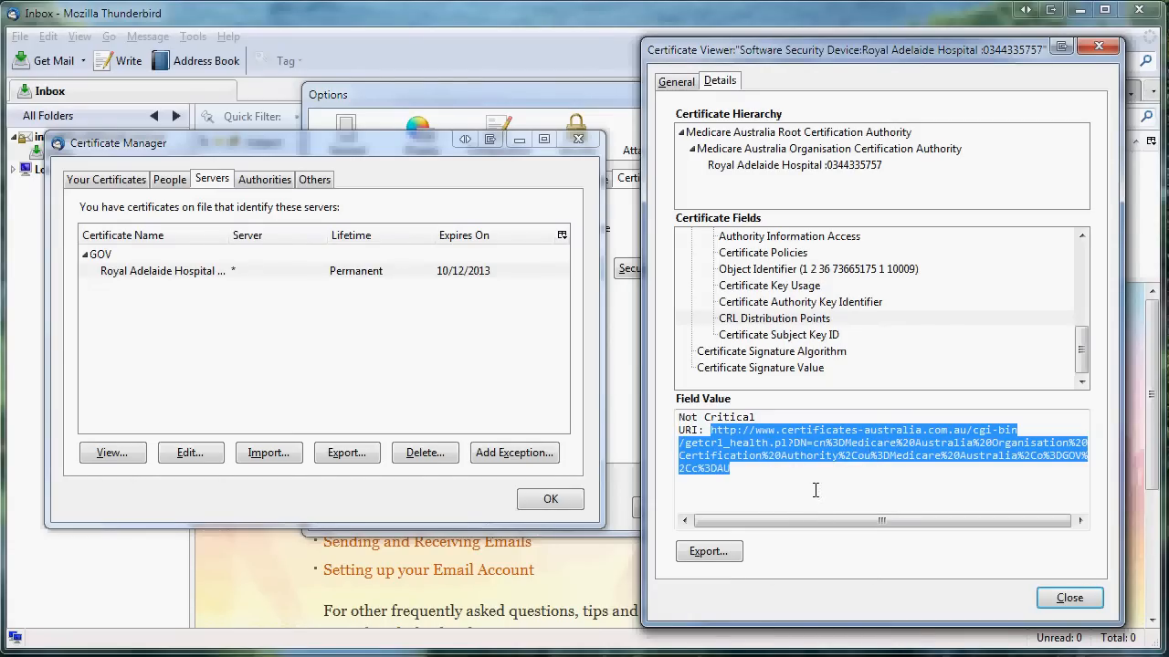
pyautogui.click(1068, 595)
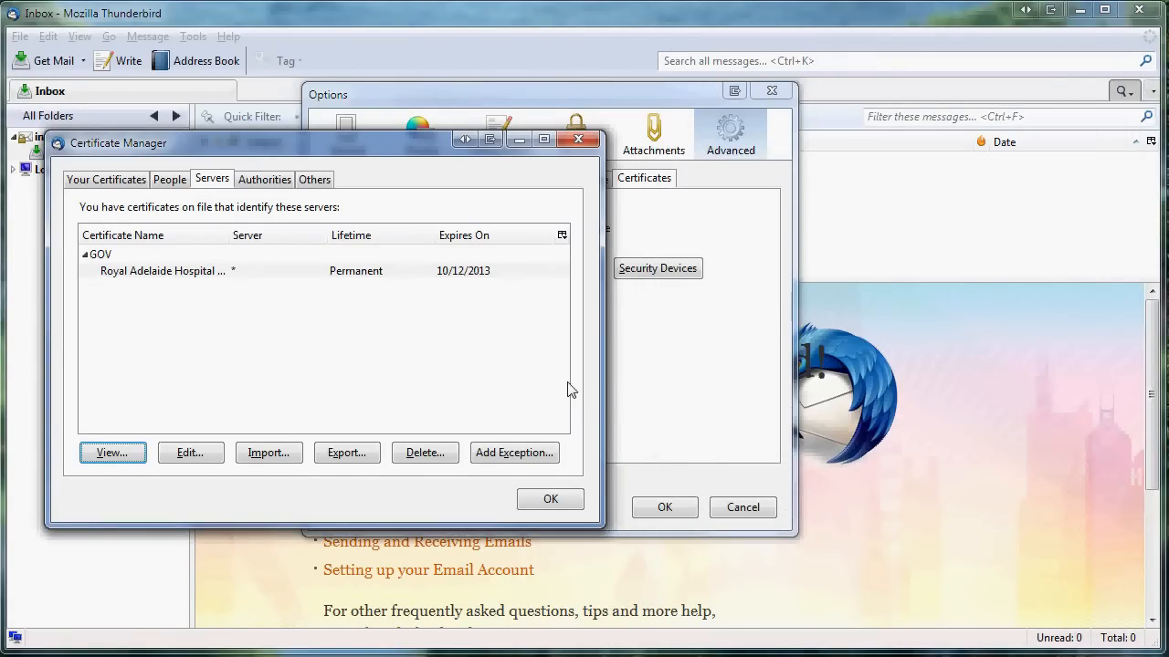
pyautogui.click(560, 499)
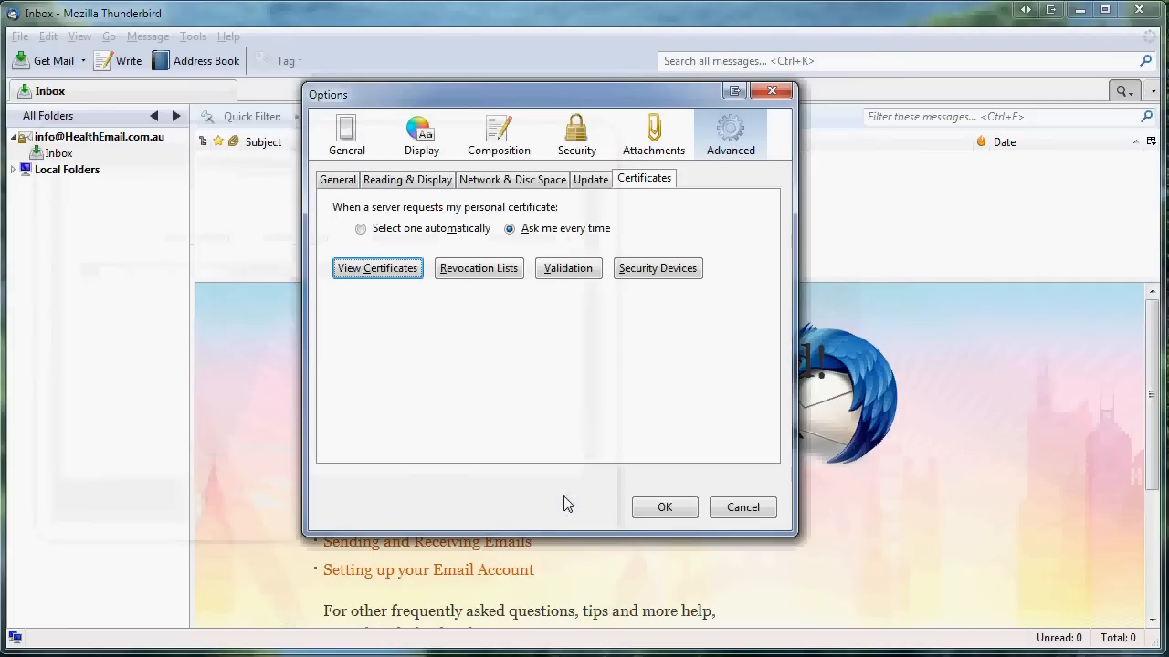
# Import a certificate revocation list from the copied certificates-australia.com.au address.
pyautogui.click(493, 274)
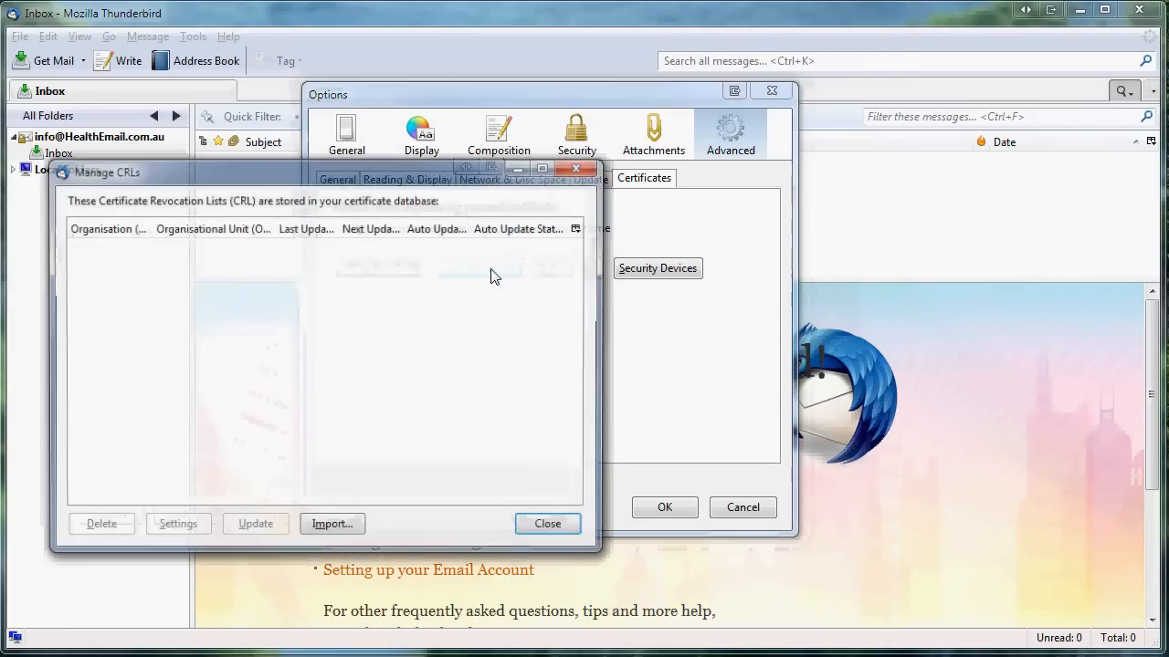
pyautogui.click(333, 527)
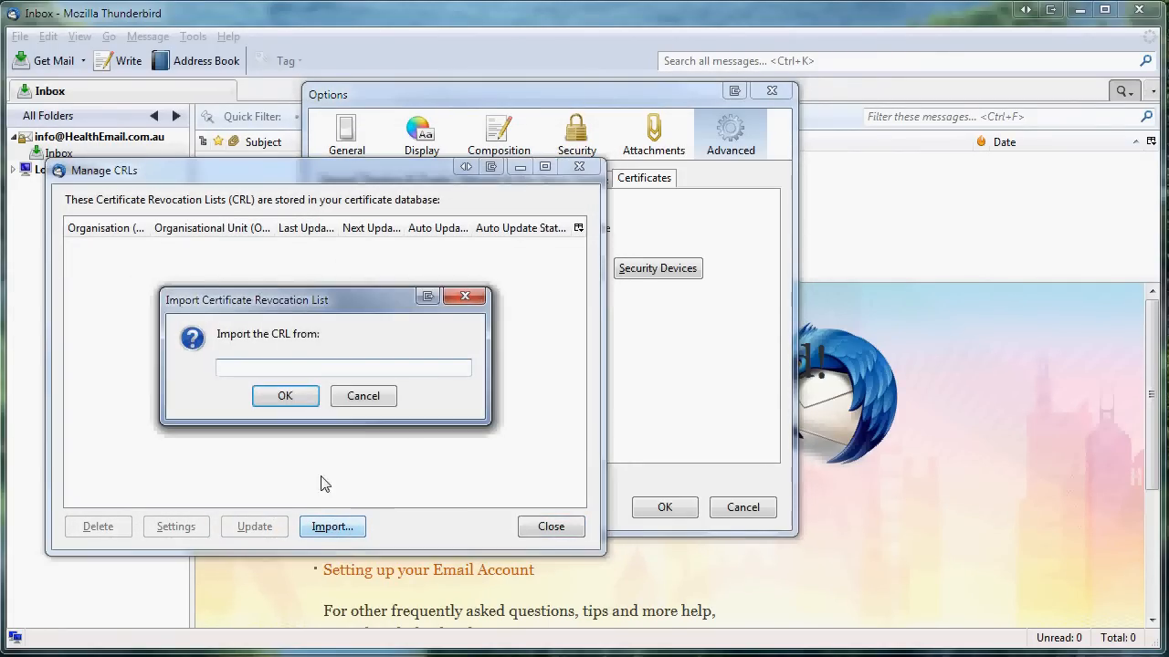
pyautogui.rightClick(233, 367)
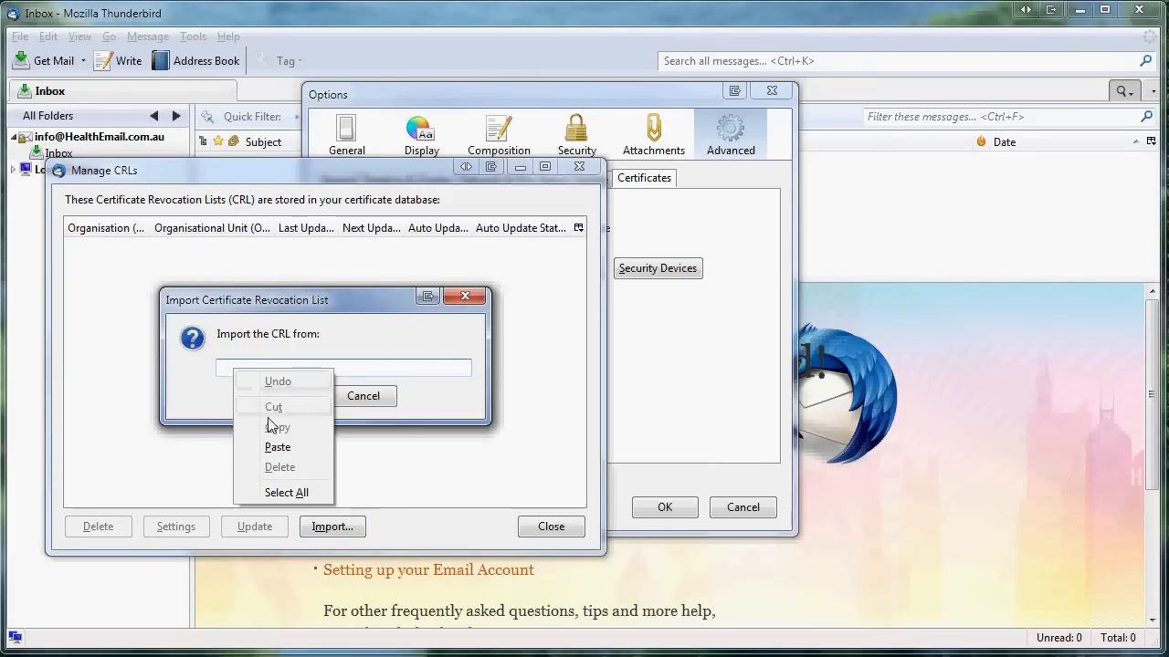
pyautogui.click(278, 445)
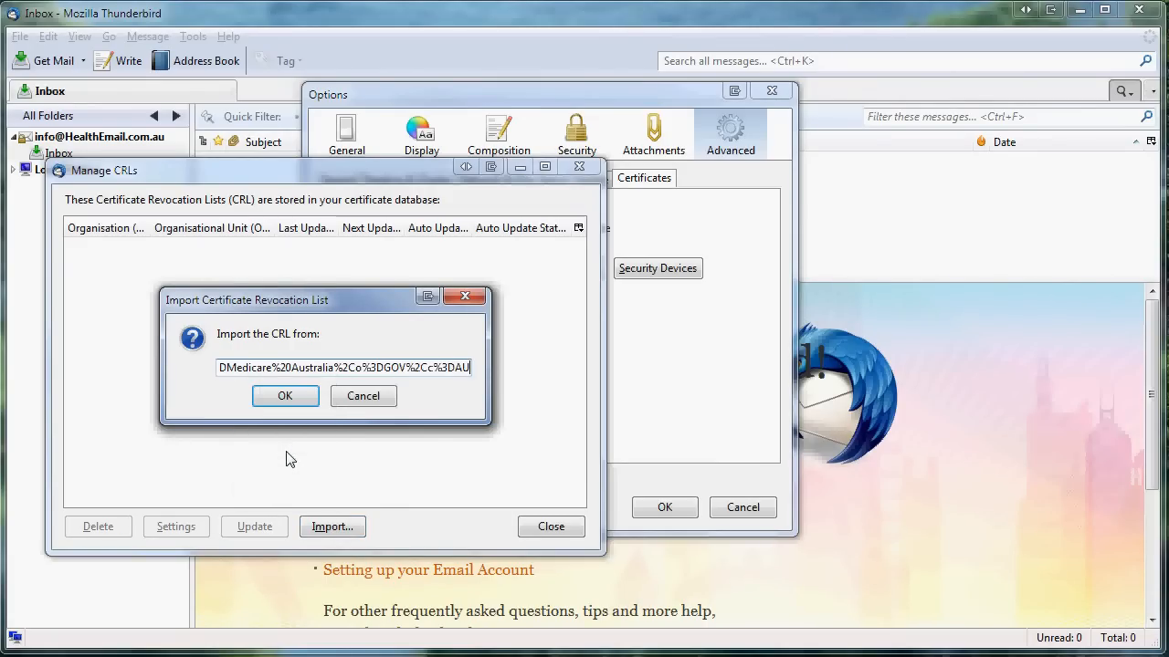
pyautogui.press('Home')
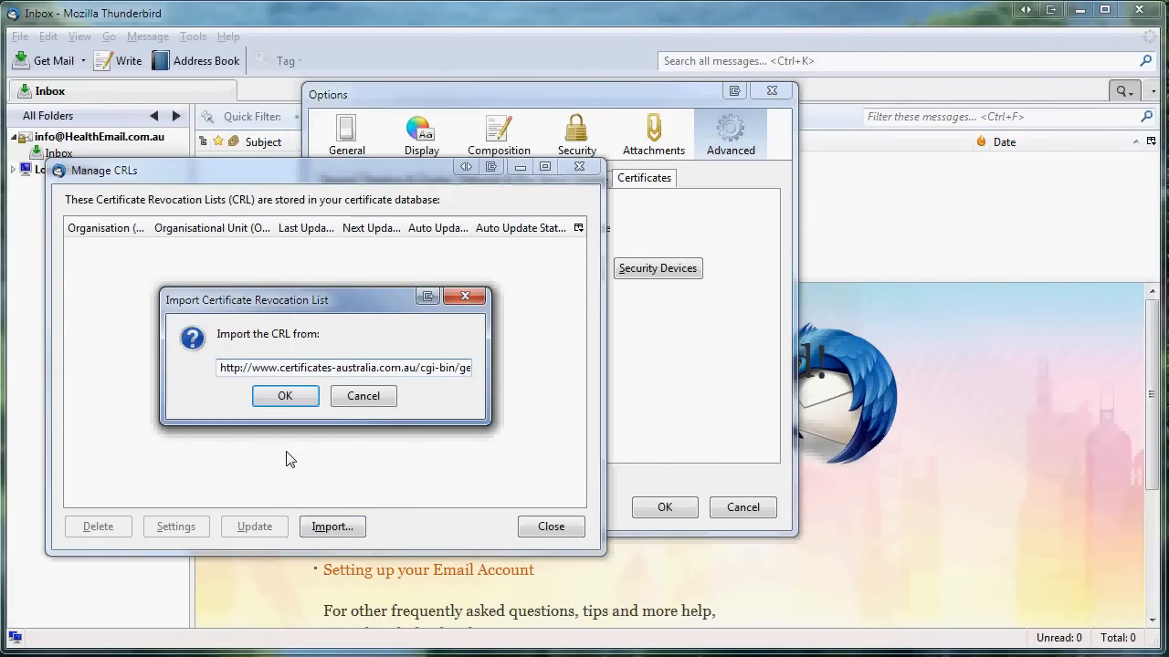
pyautogui.click(285, 396)
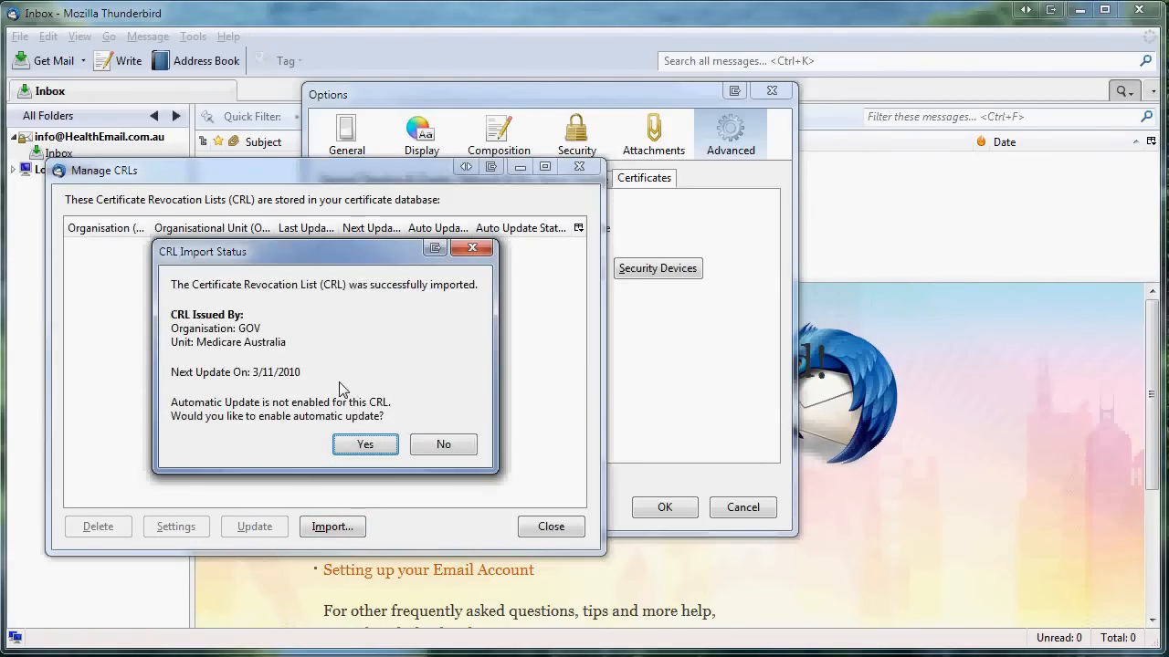
# Enable automatic update for the imported Medicare Australia CRL and close the CRL manager.
pyautogui.click(364, 446)
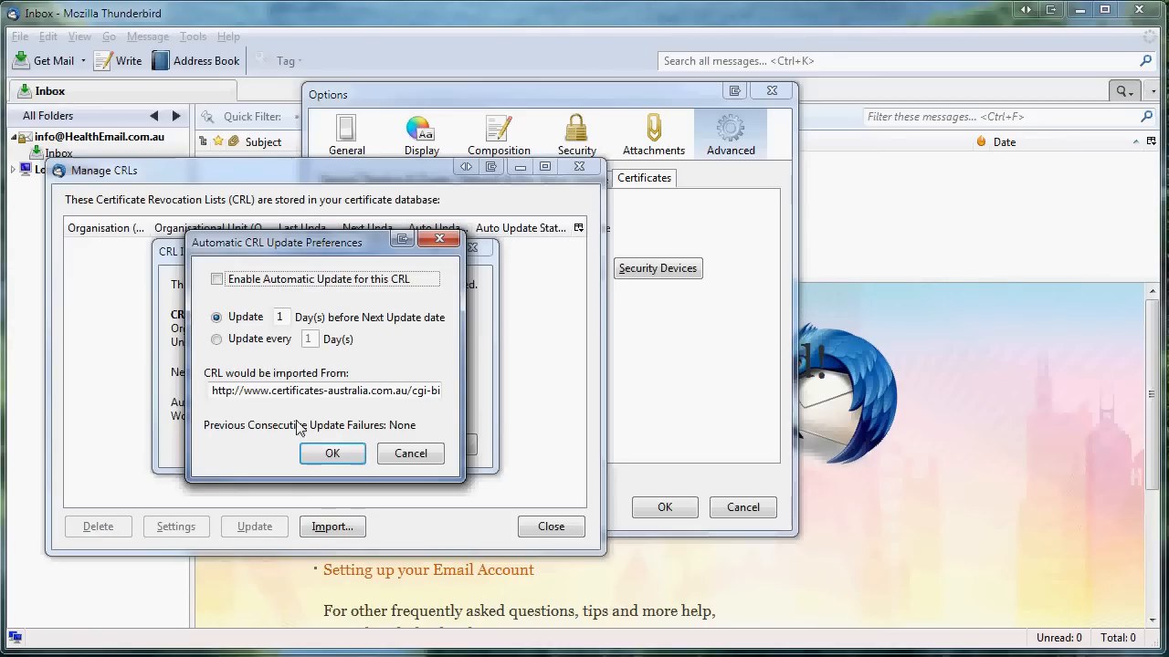
pyautogui.click(217, 280)
pyautogui.click(331, 455)
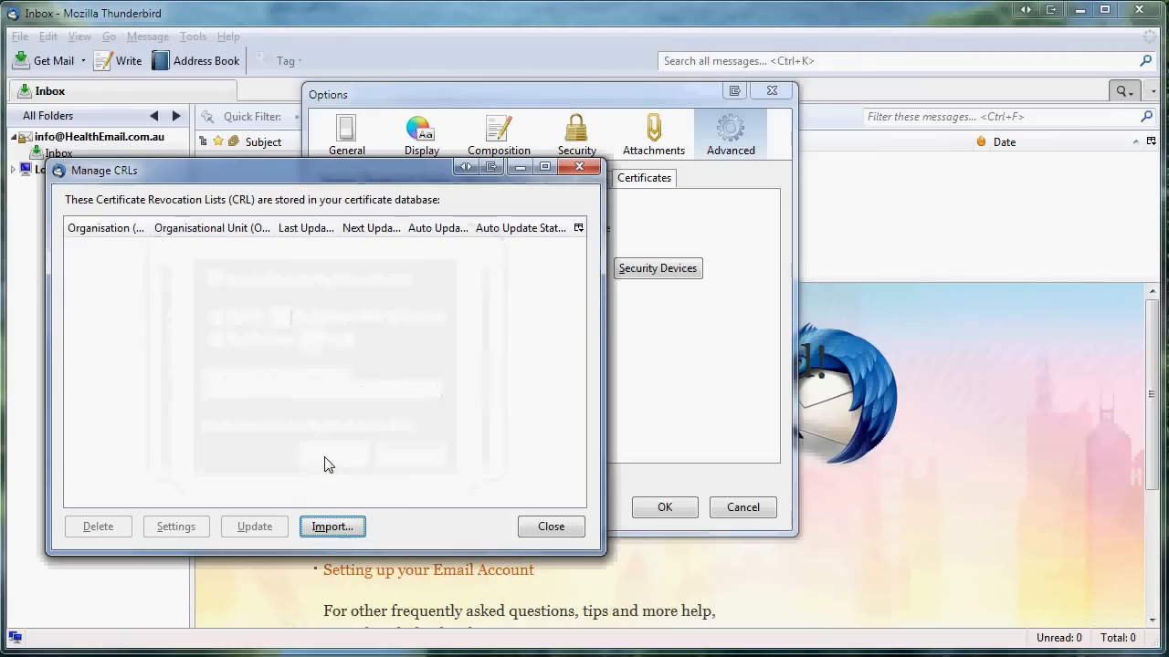
pyautogui.click(548, 528)
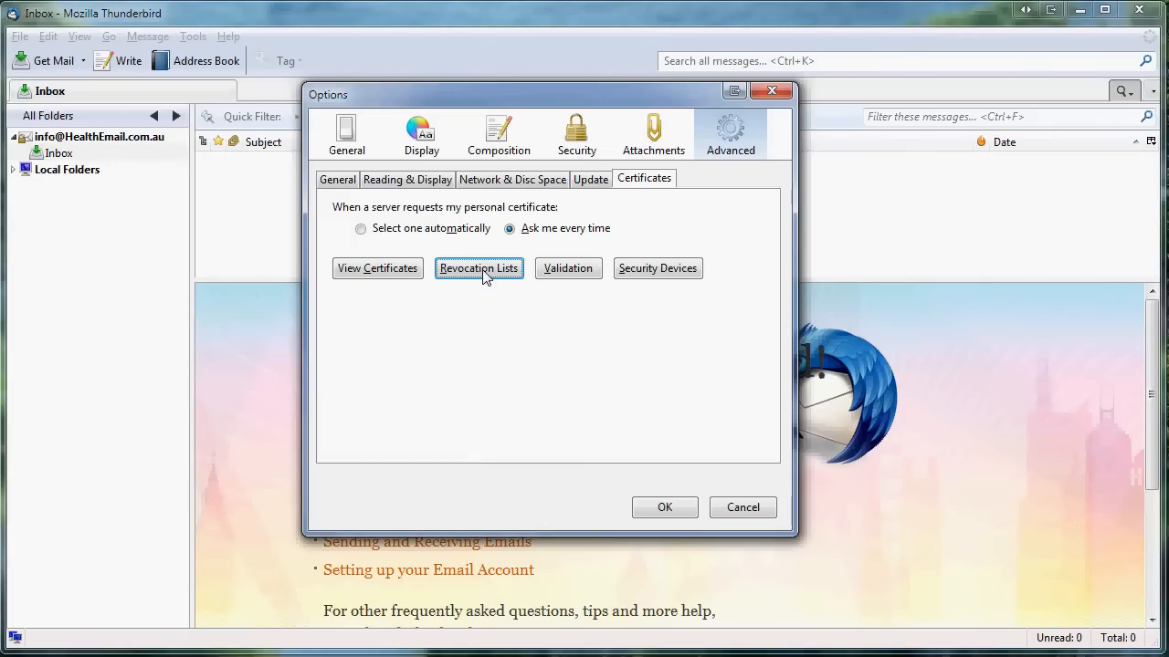
# Check the Medicare Australia entry among the stored revocation lists and close the options, accepting the settings.
pyautogui.click(479, 268)
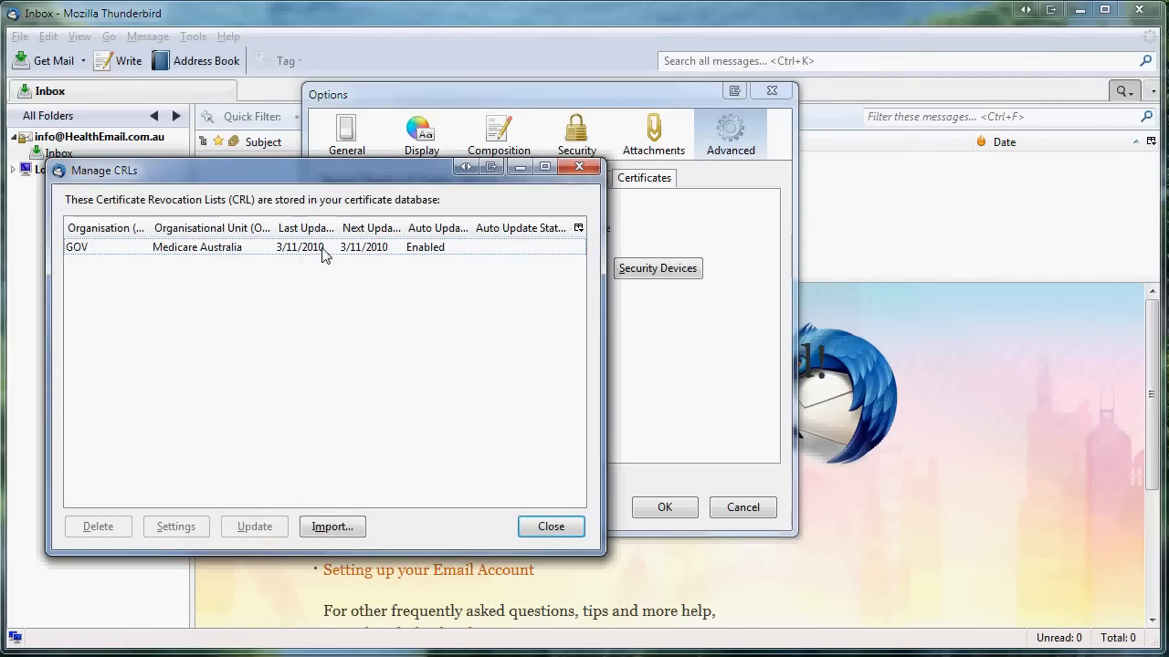
pyautogui.click(324, 254)
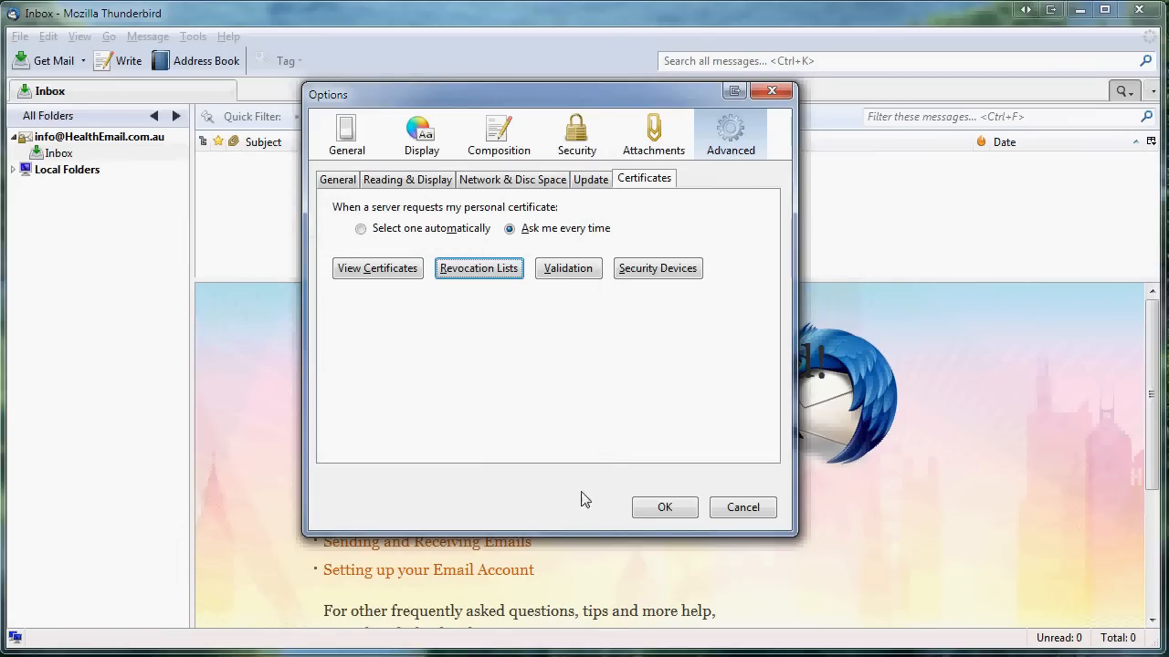
pyautogui.click(653, 513)
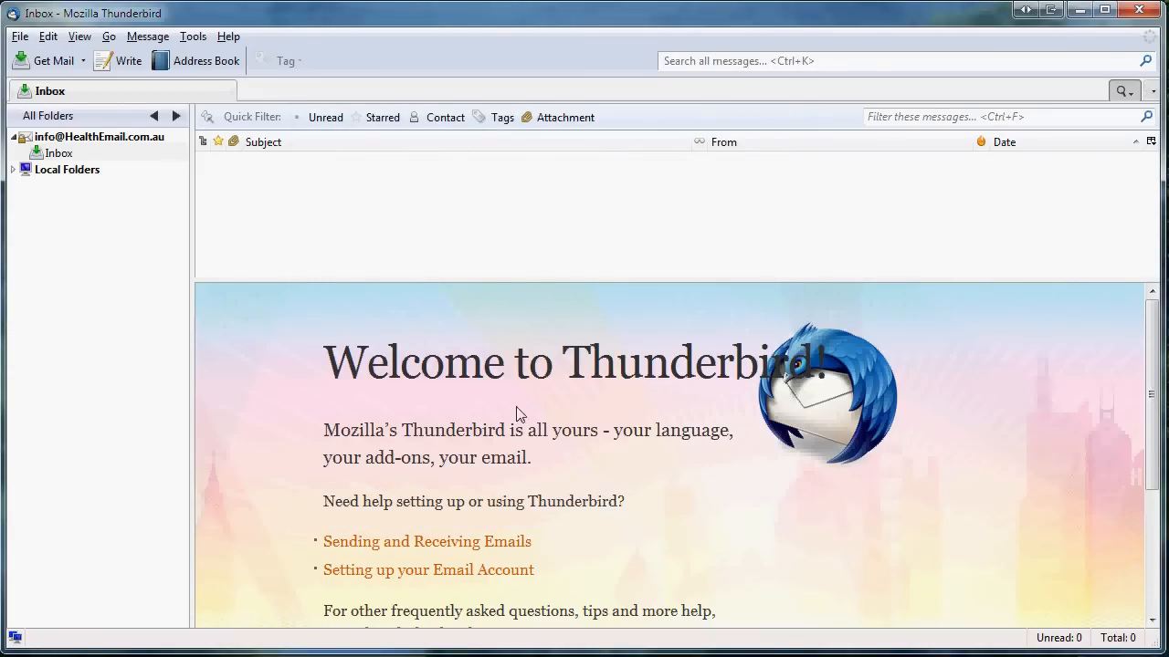